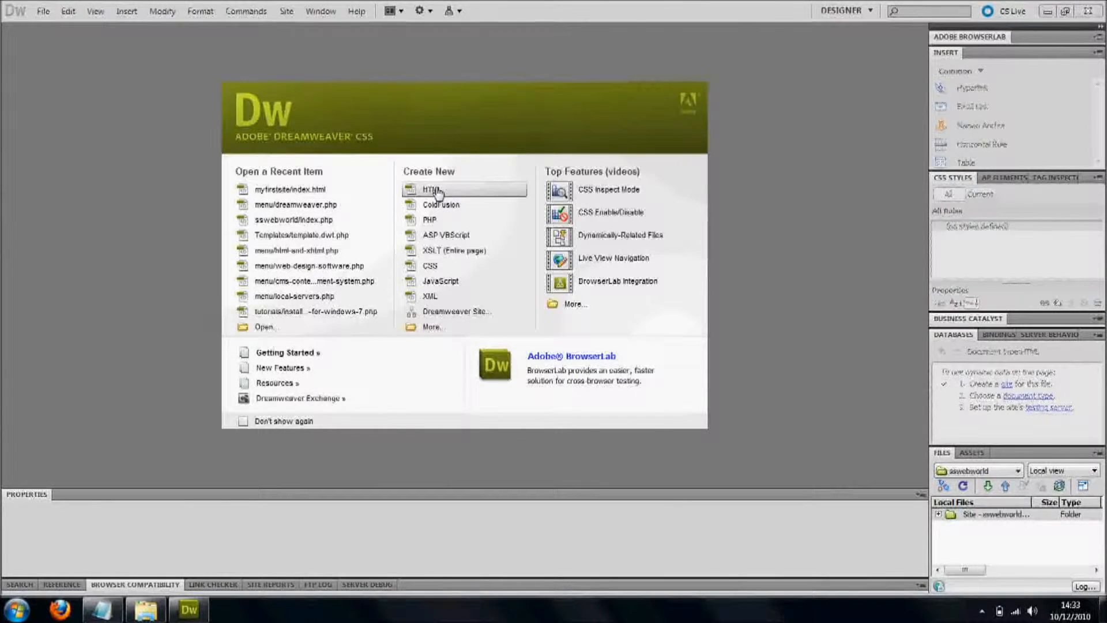
- Start a new site definition and name it "My First Web Site"
left_click(459, 11)
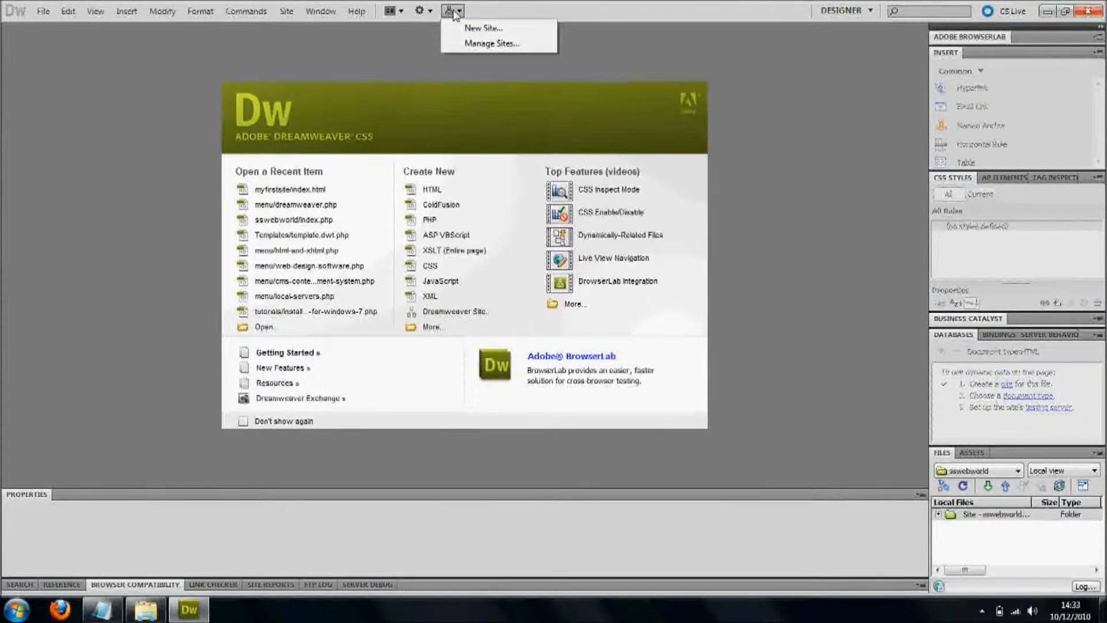
left_click(473, 31)
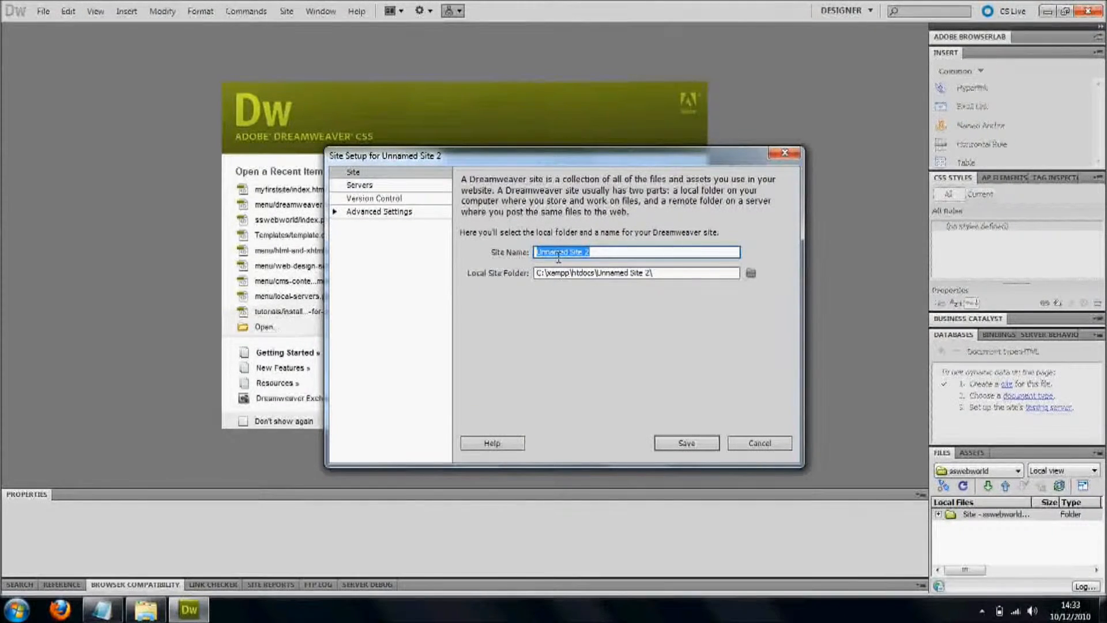
type("My First Web Site")
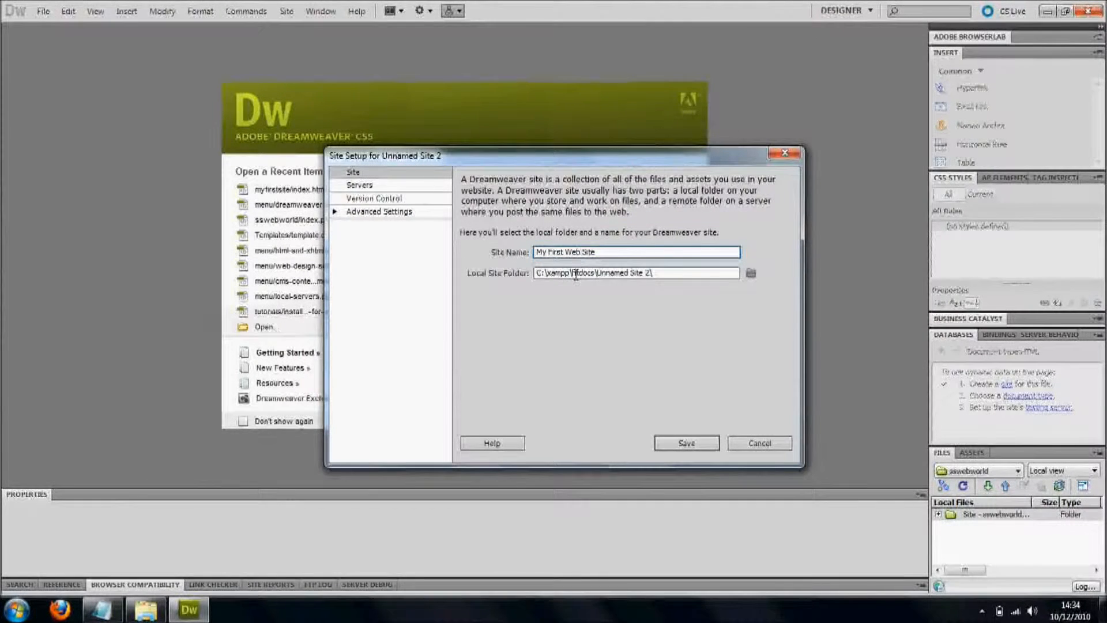
- Create a folder named myfirstwebsite inside htdocs and choose it as the local site folder
left_click(545, 273)
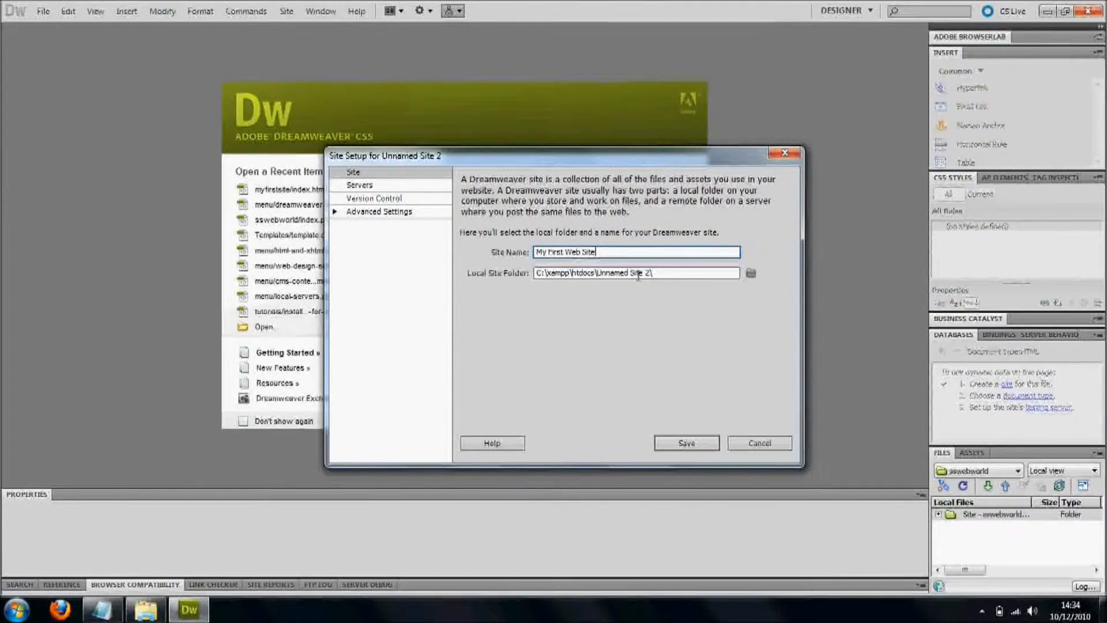
left_click(751, 274)
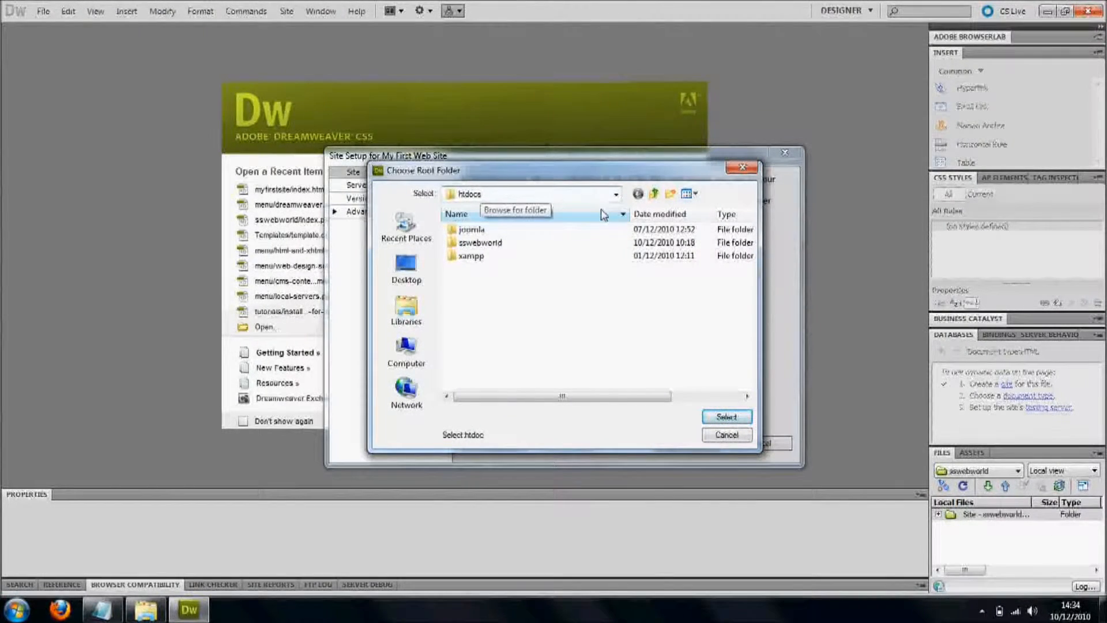
left_click(670, 195)
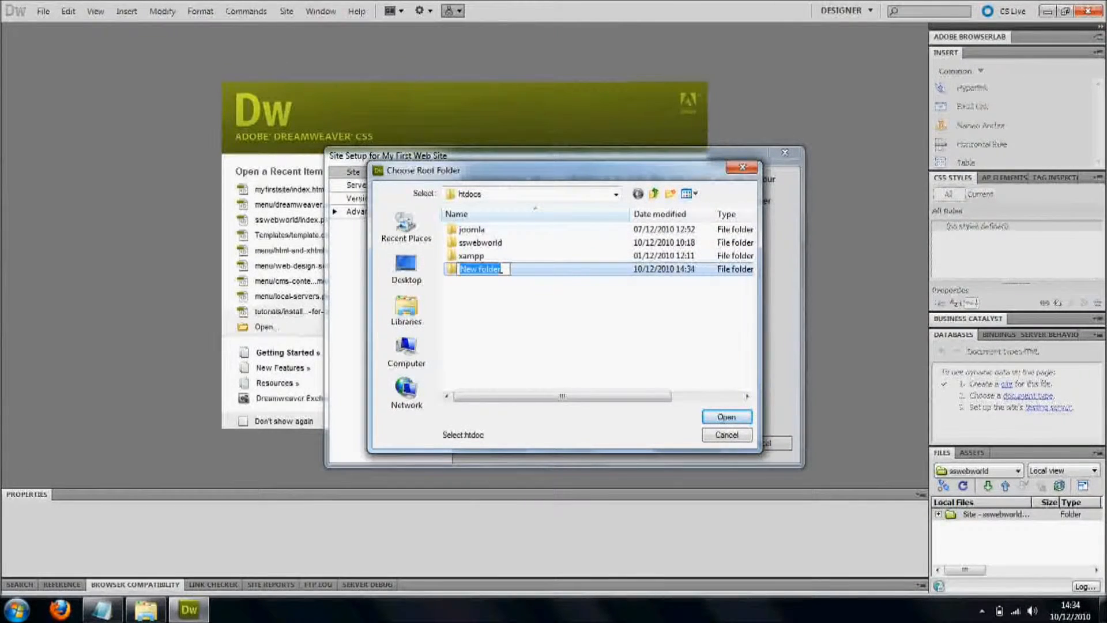
type("m")
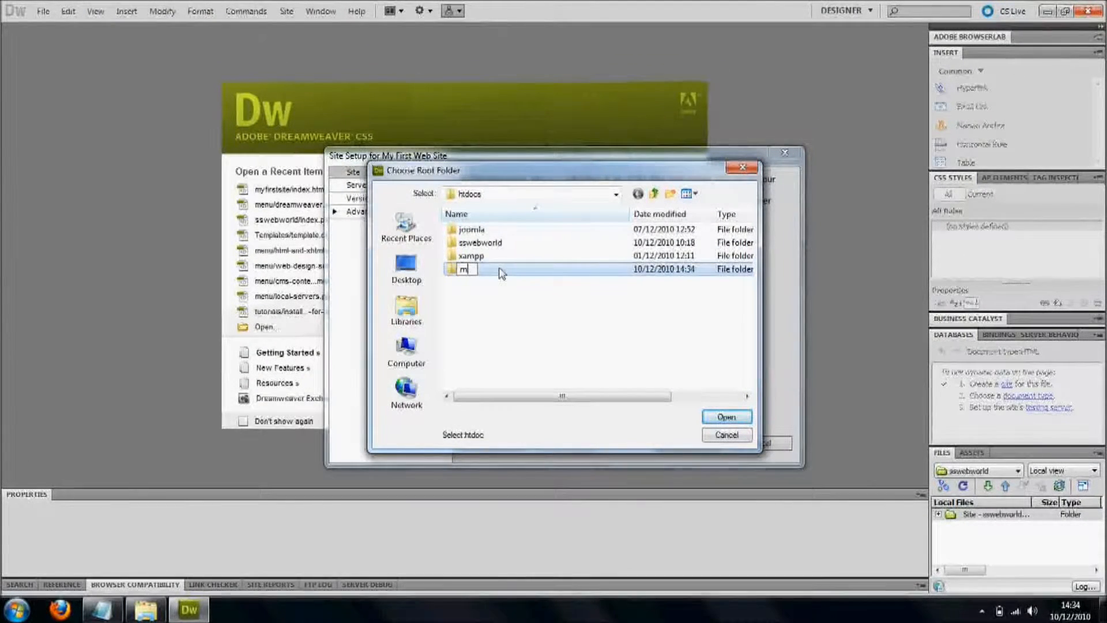
type("yfirstwebsite")
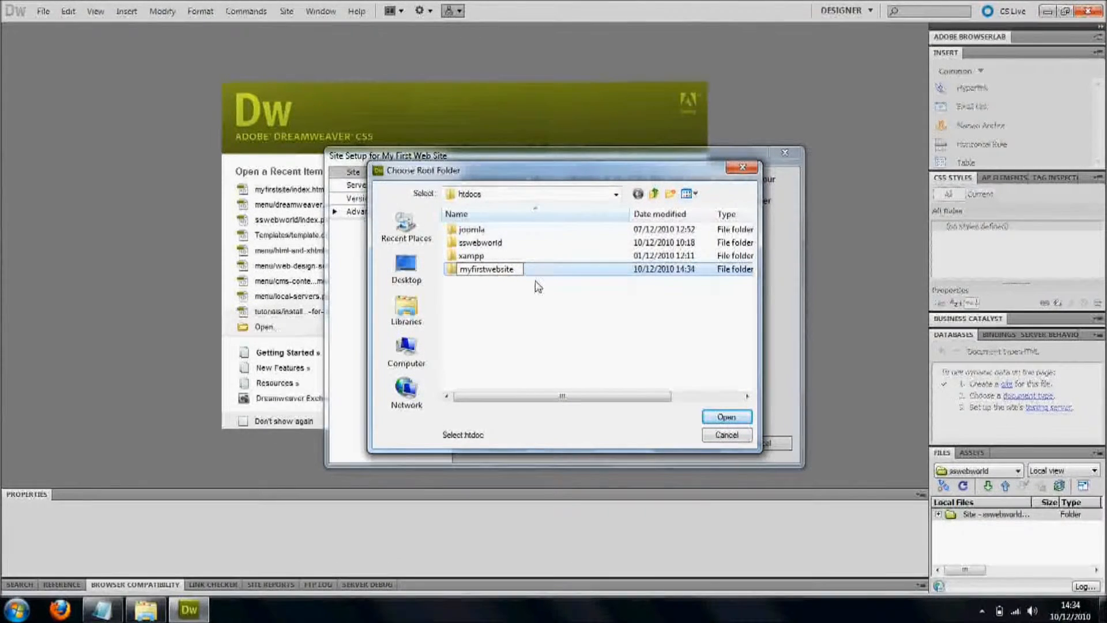
left_click(549, 275)
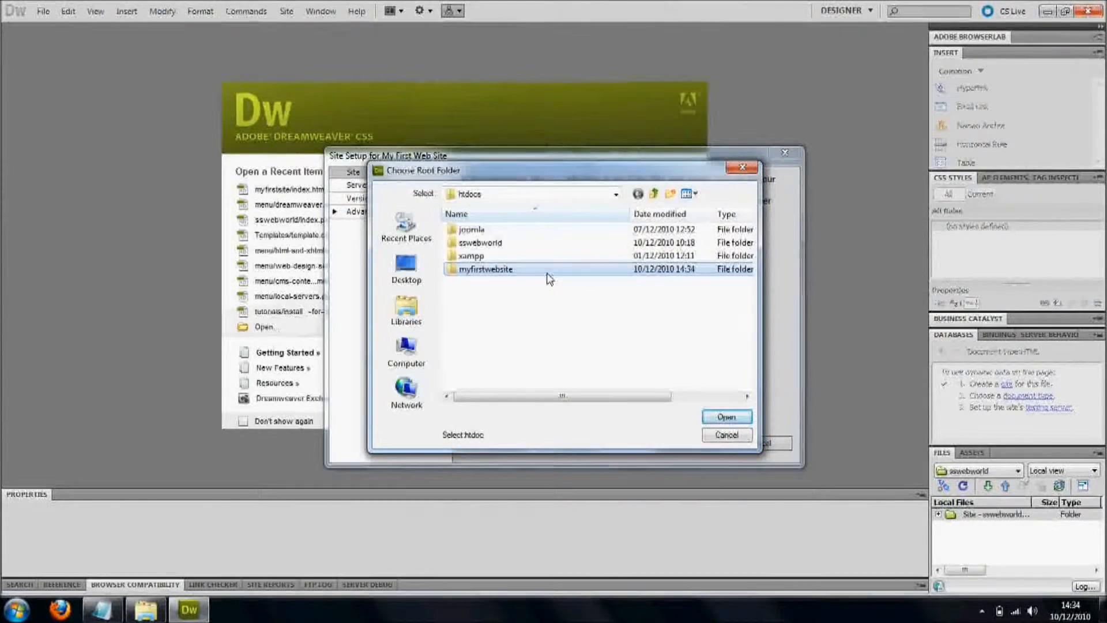
double_click(550, 271)
left_click(726, 416)
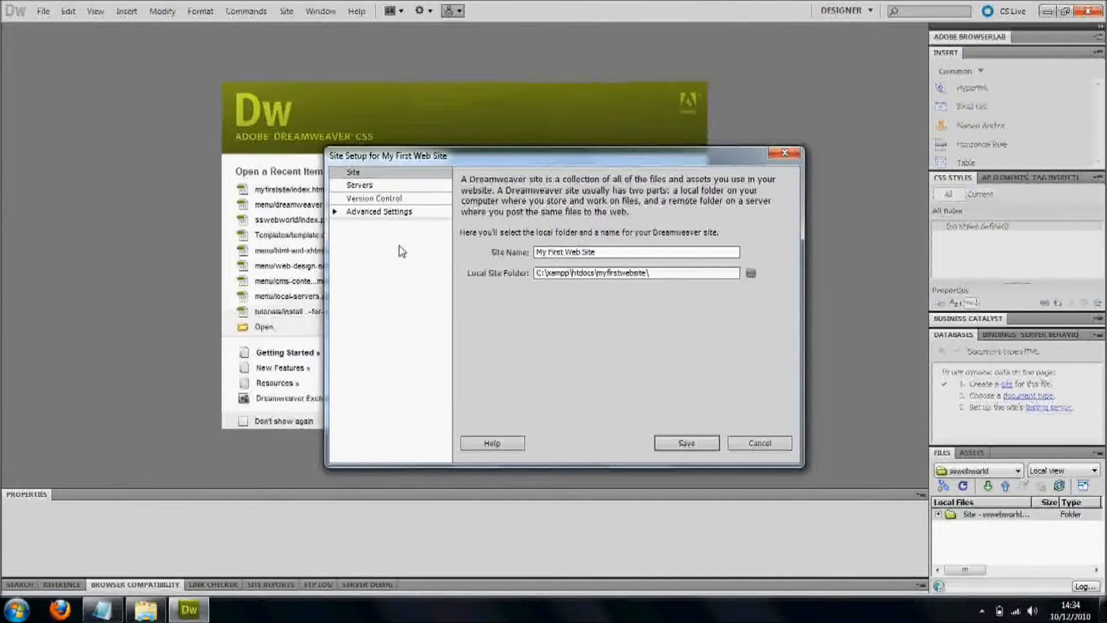
- Create an images folder inside myfirstwebsite, set it as the default images folder, and save the site
left_click(386, 212)
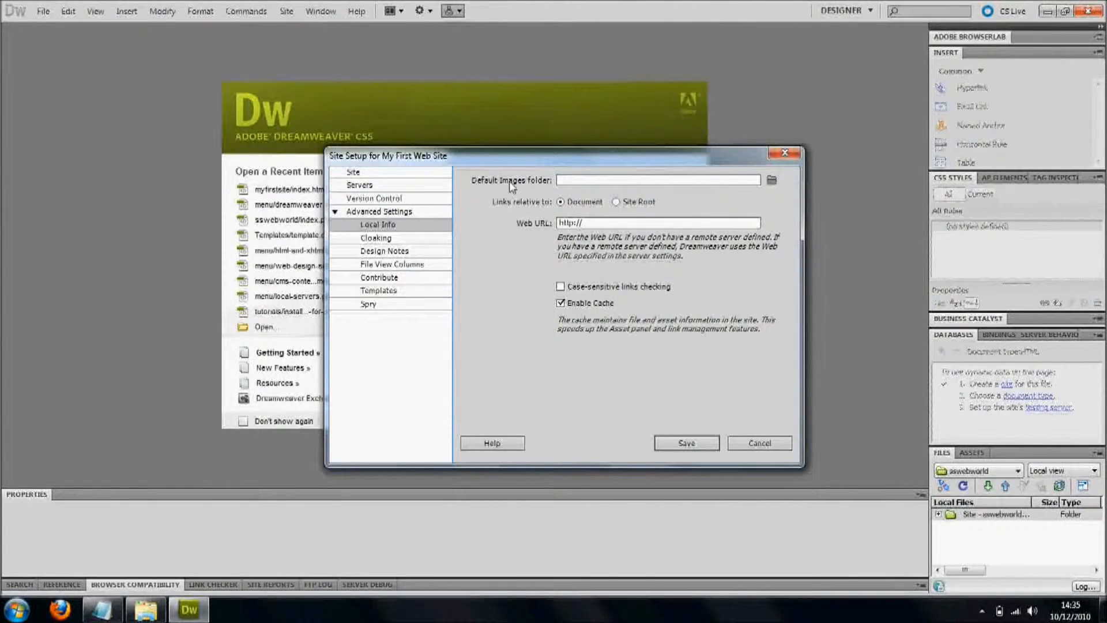
left_click(772, 181)
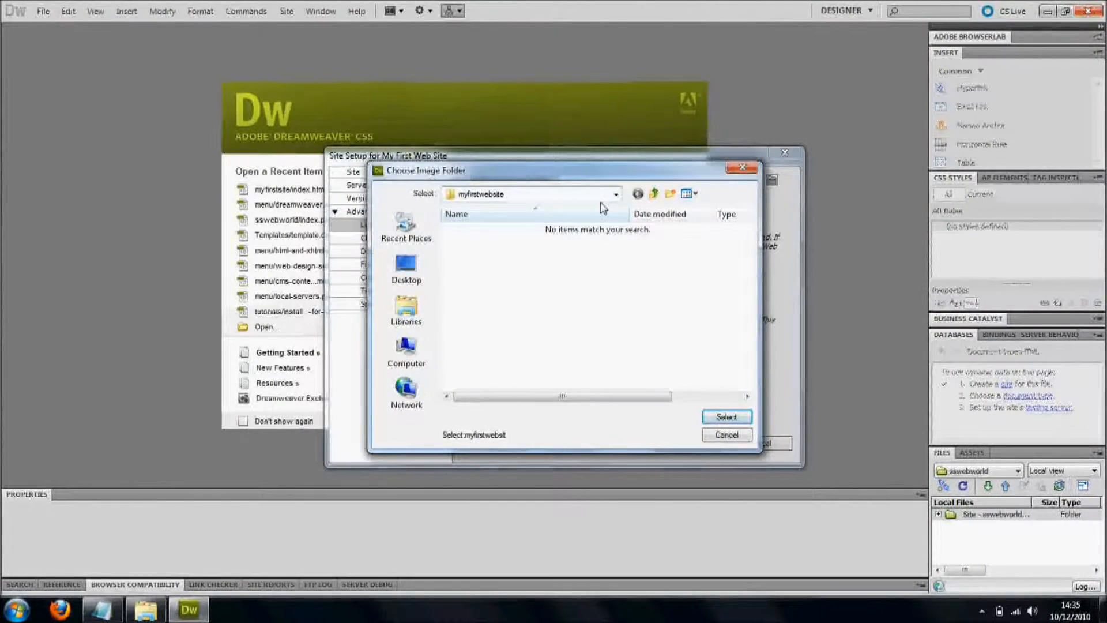
left_click(670, 194)
type("images")
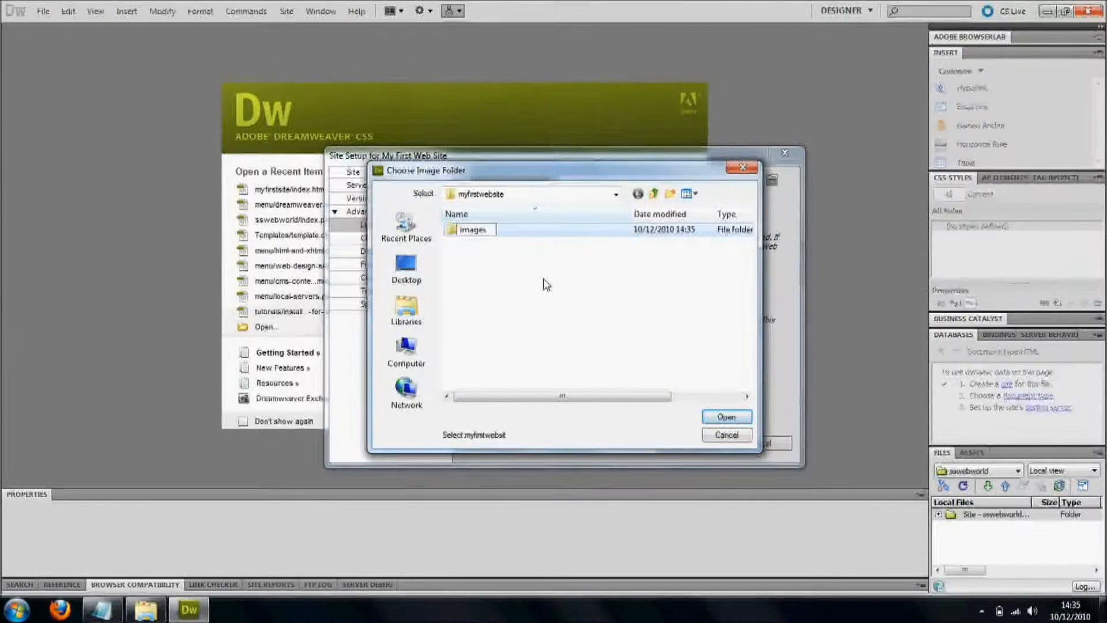
key("Return")
double_click(539, 231)
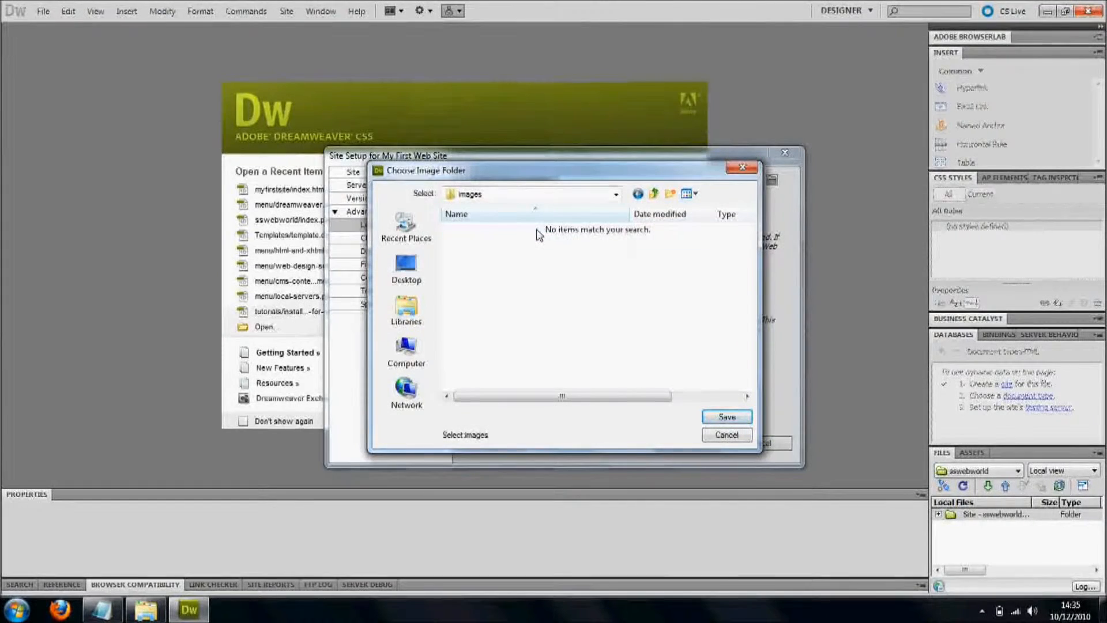
left_click(726, 417)
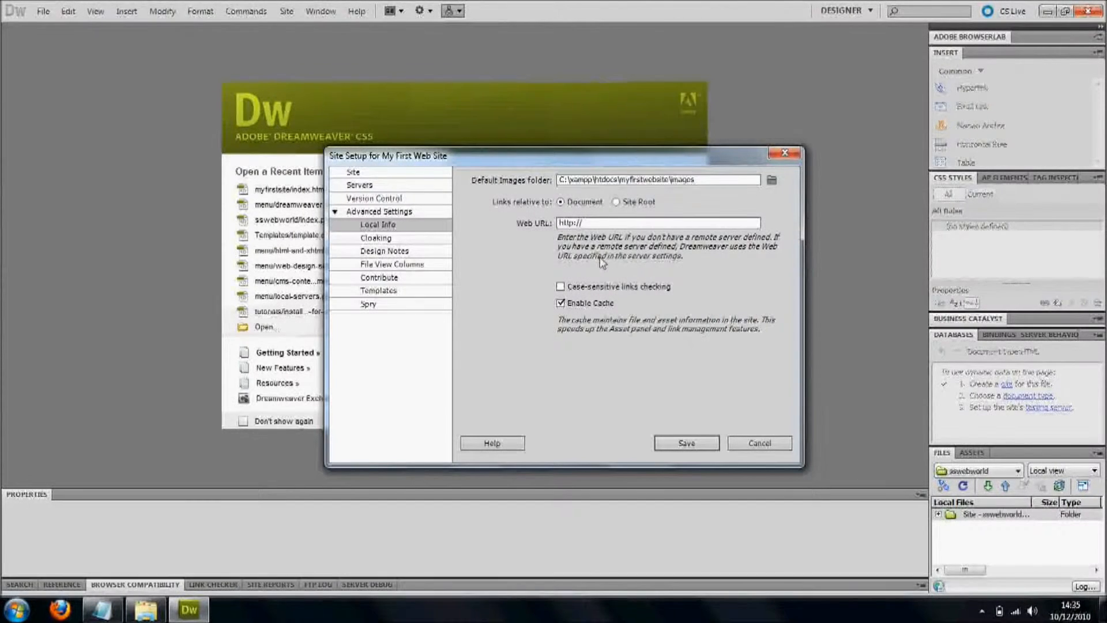
left_click(692, 443)
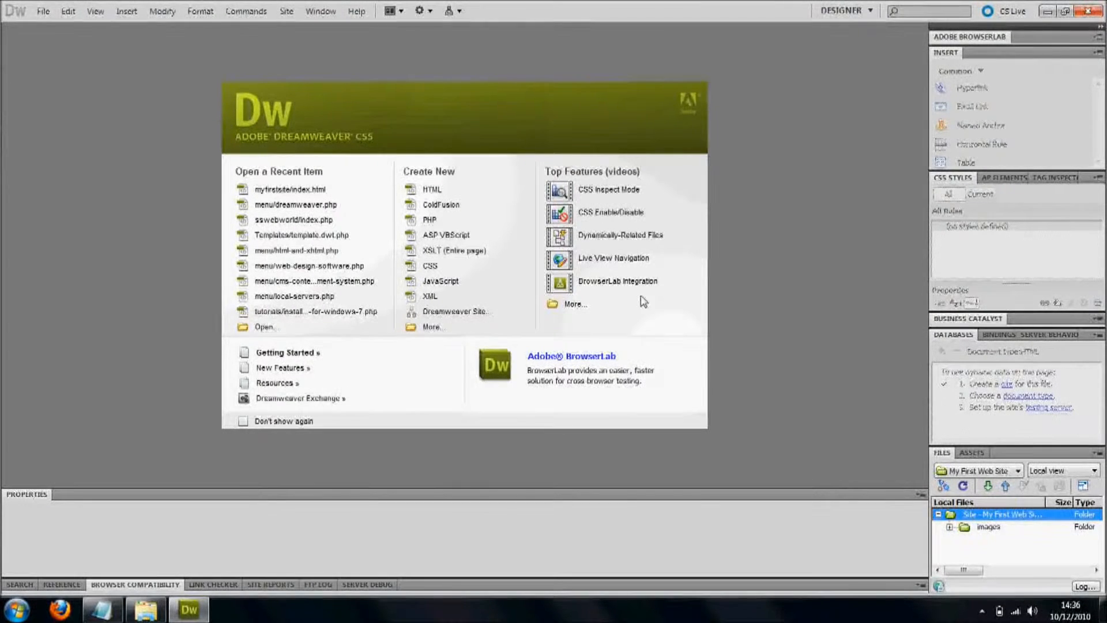
- Create a new blank HTML page with the layout set to <none>
left_click(445, 192)
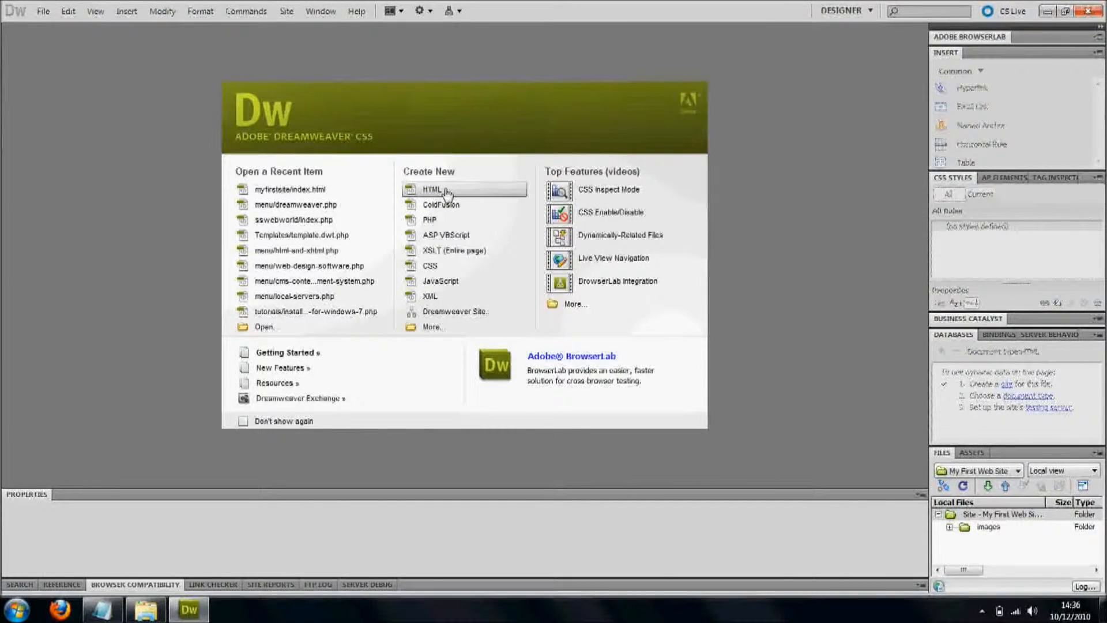
left_click(44, 11)
left_click(64, 27)
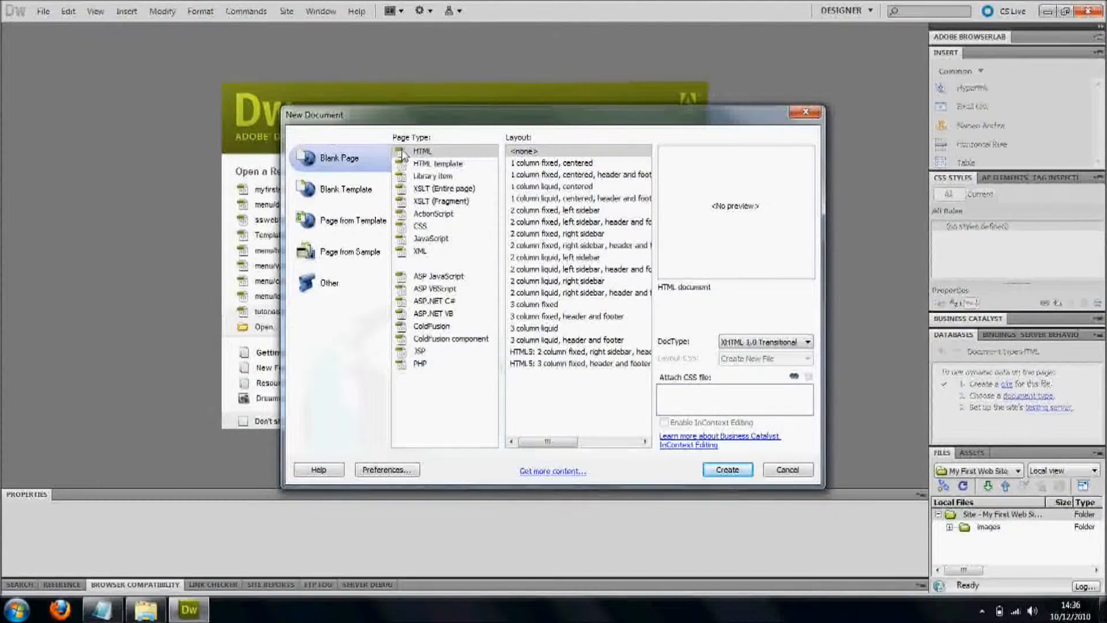
left_click(430, 152)
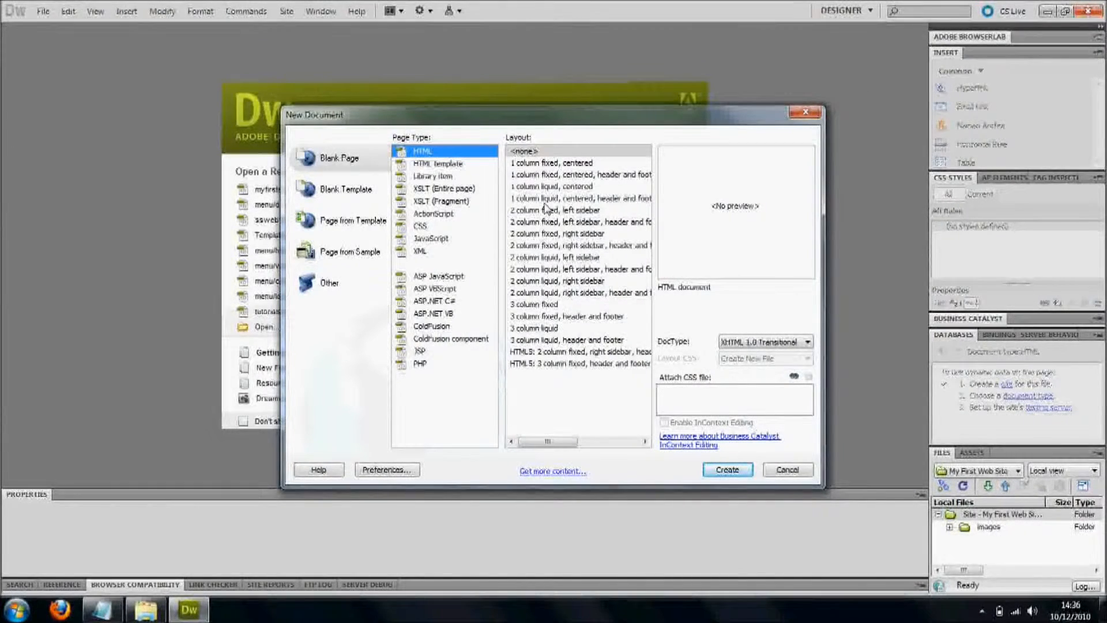
left_click(547, 175)
left_click(547, 186)
left_click(548, 198)
left_click(548, 210)
left_click(548, 186)
left_click(549, 163)
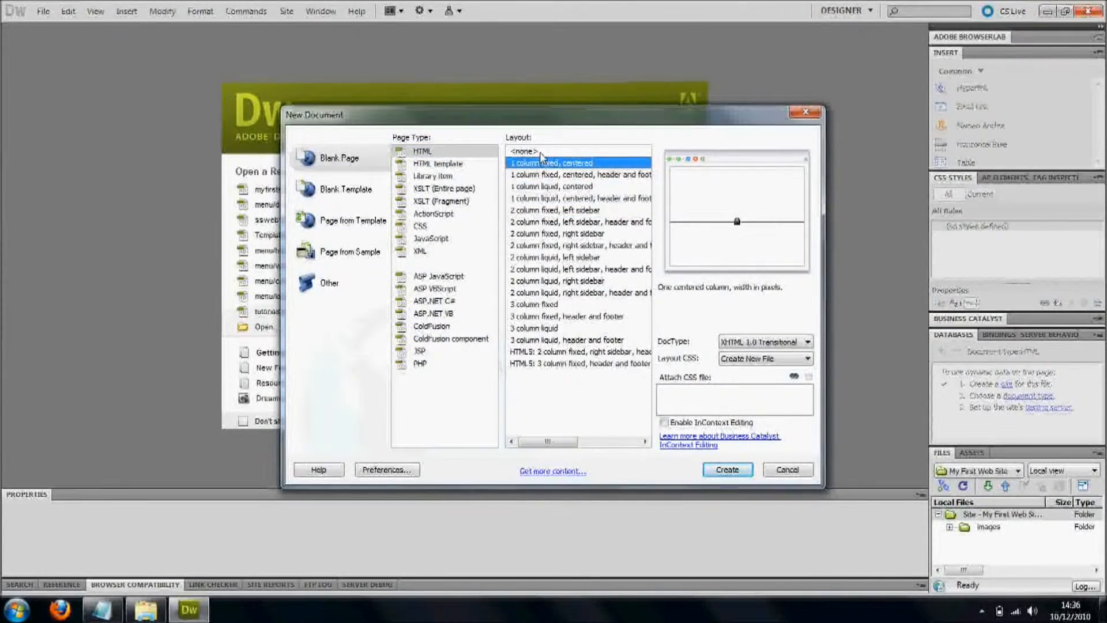
left_click(526, 151)
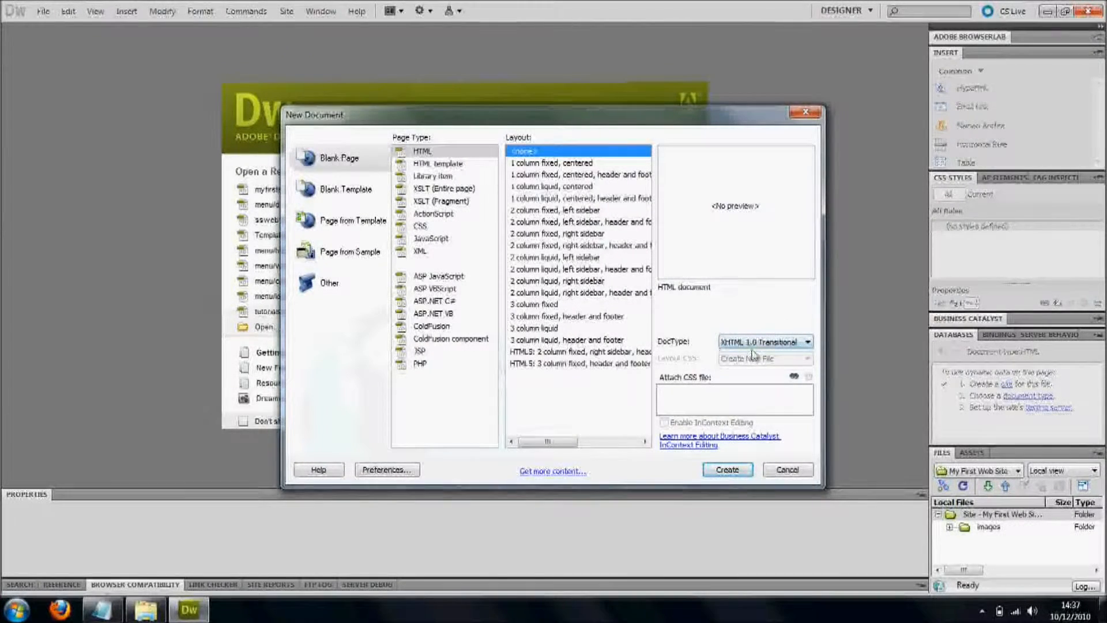
left_click(726, 470)
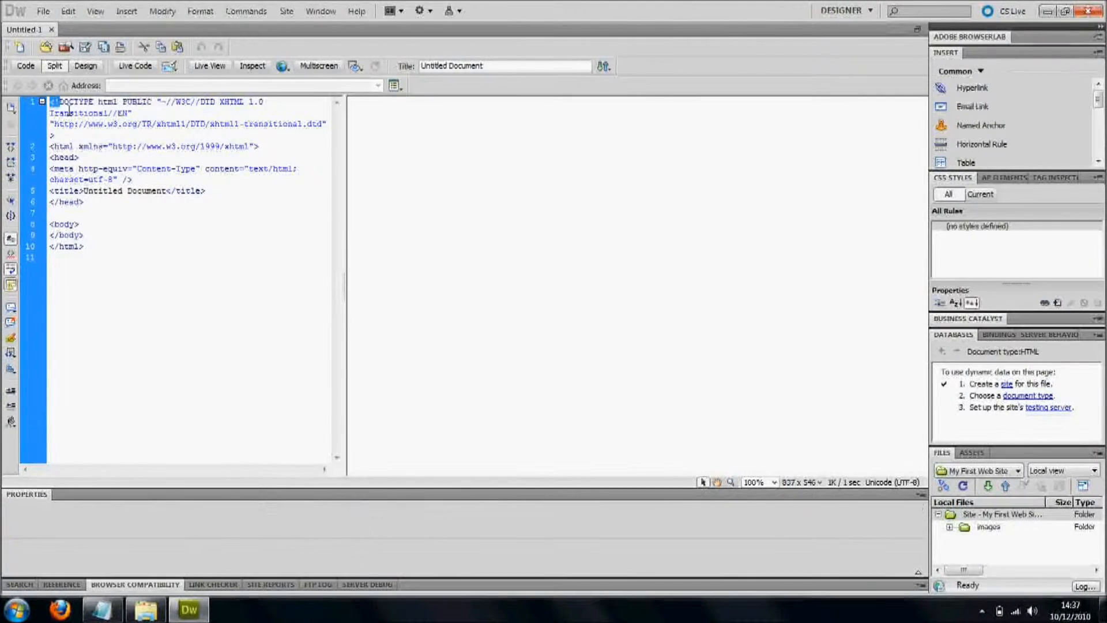
left_click_drag(50, 104, 115, 244)
left_click(114, 244)
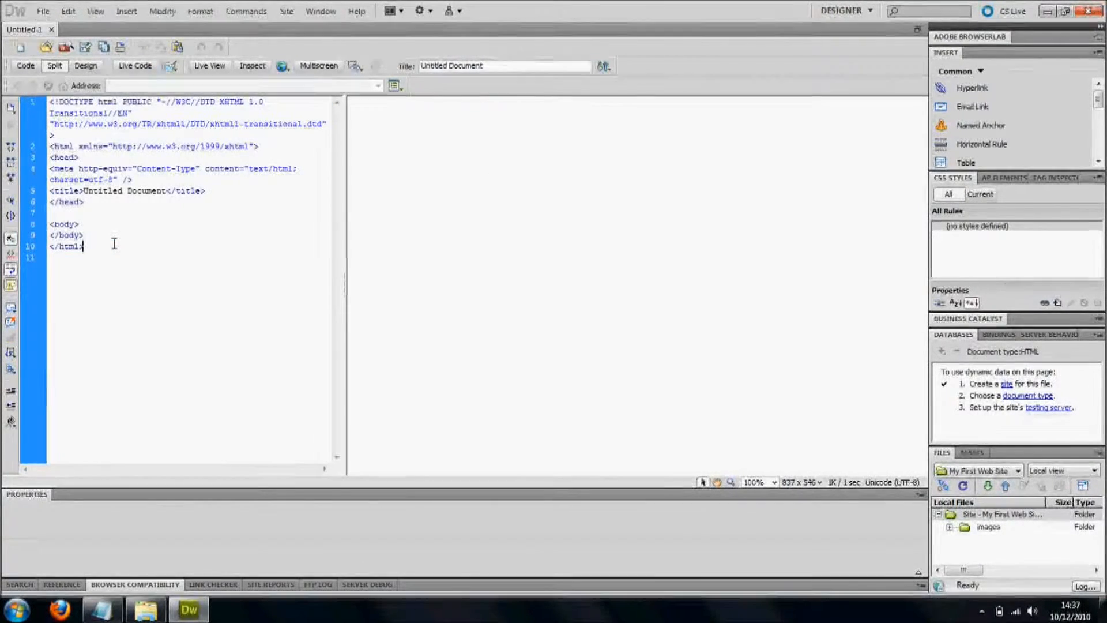
left_click(386, 185)
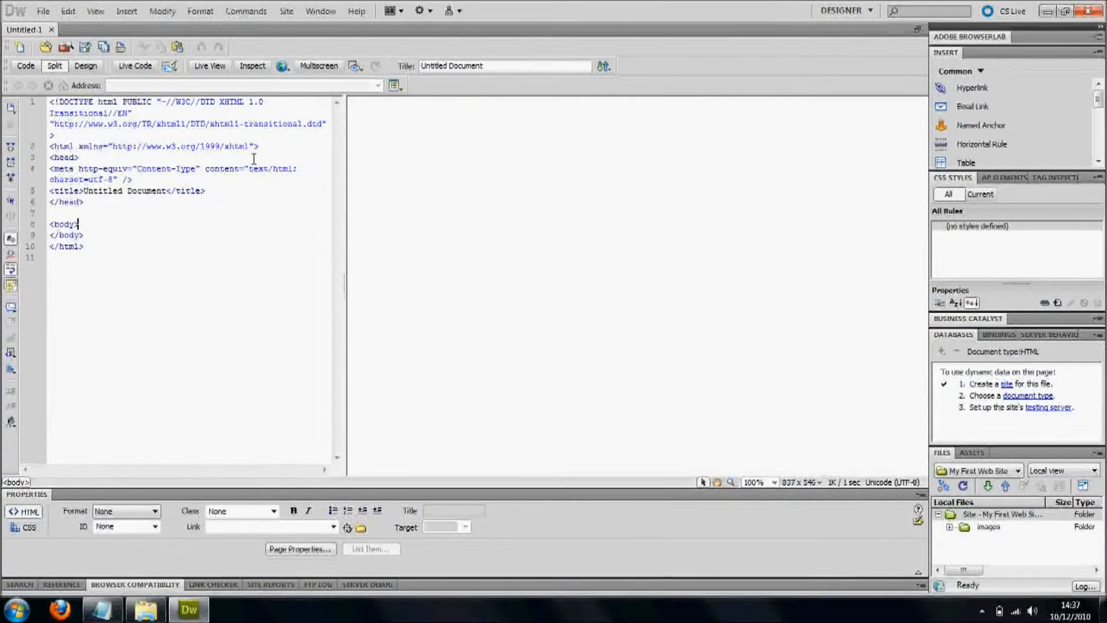
- Insert two blank lines after the opening body tag and two more after the closing body tag in the code
left_click(88, 227)
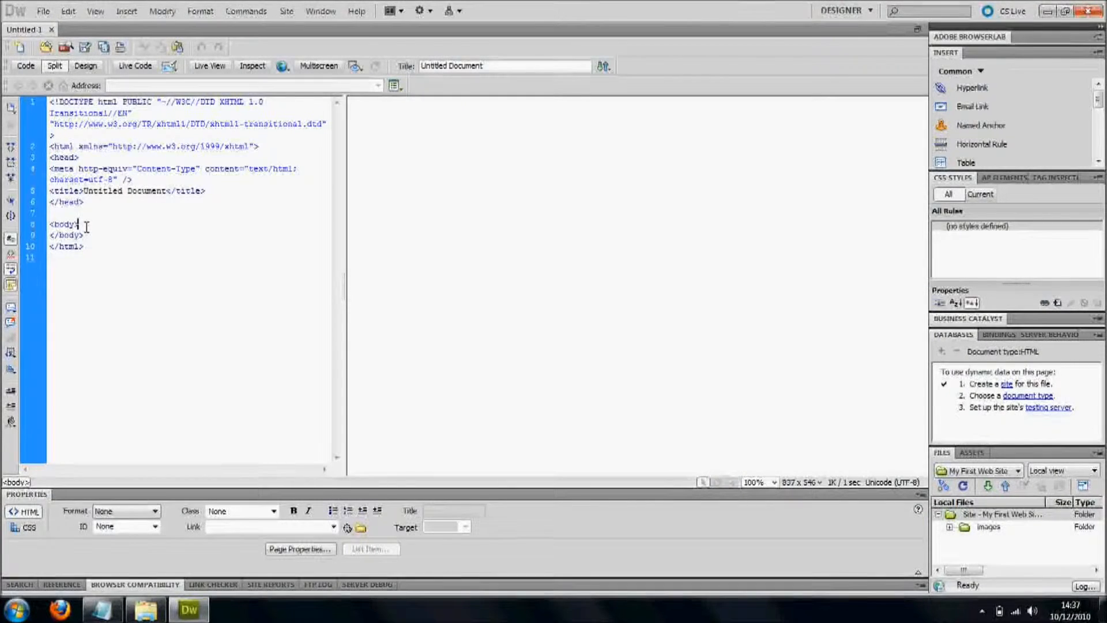
key("Return")
key("Return")
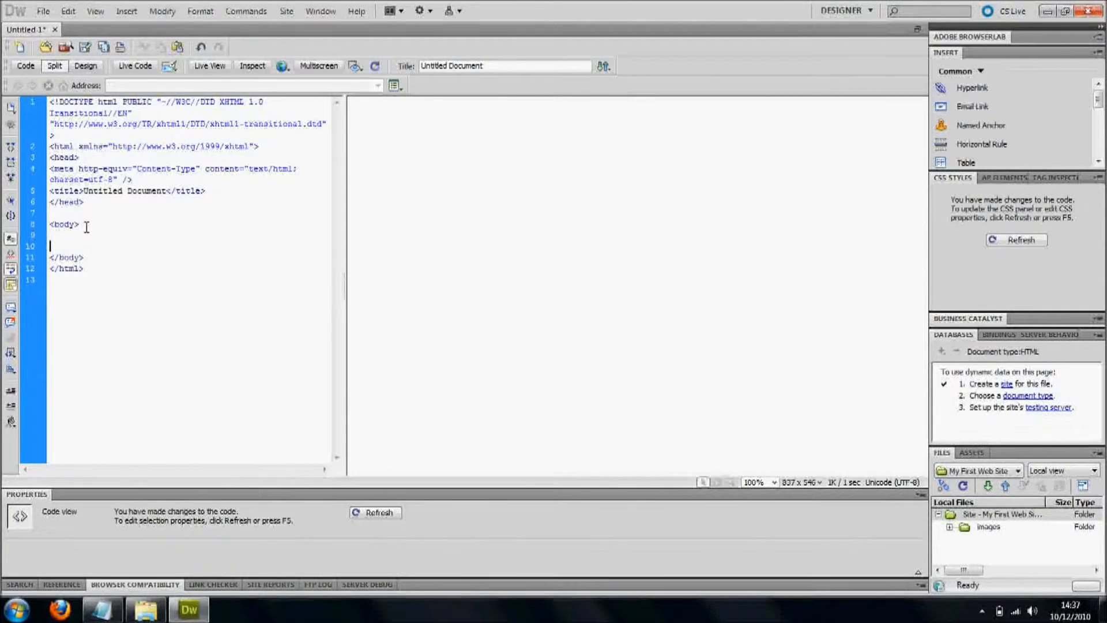
left_click(85, 261)
type("44")
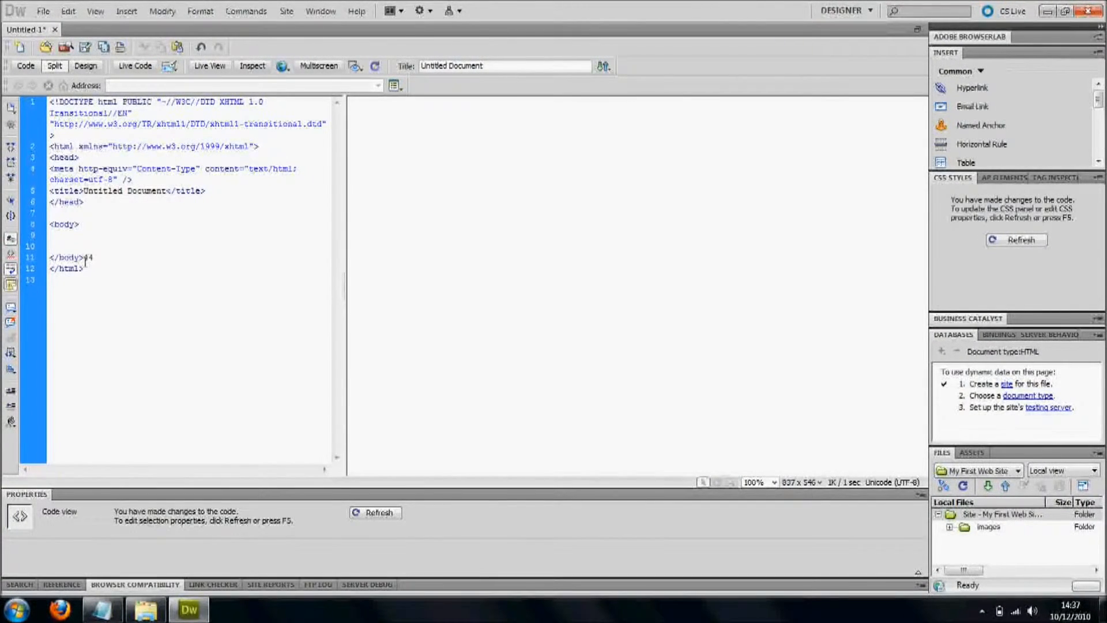
key("Return")
key("Return")
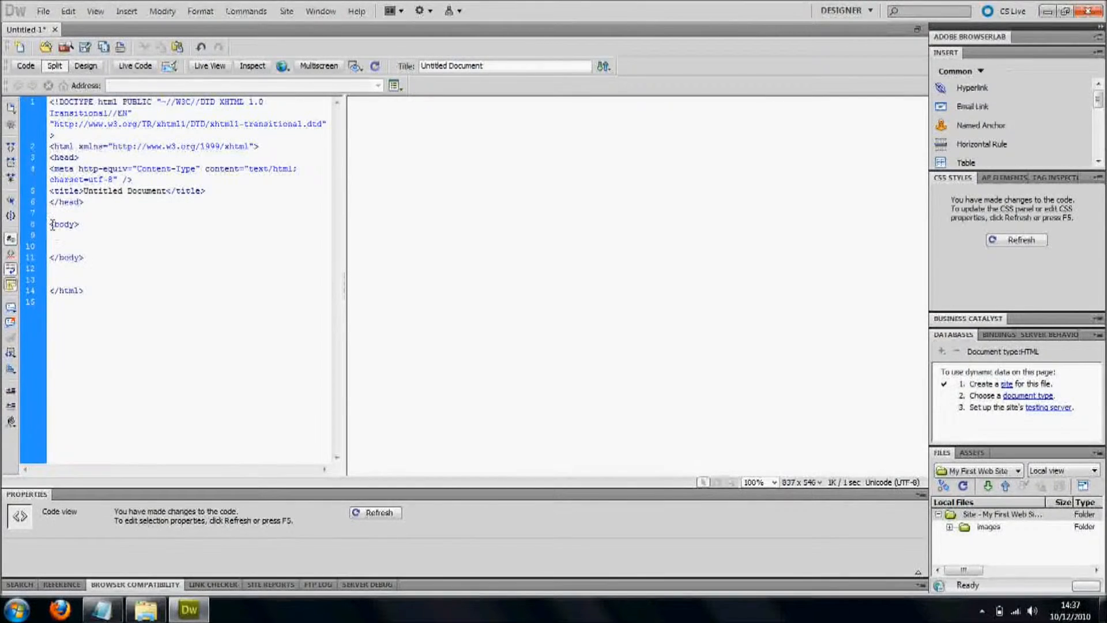
mouse_move(49, 225)
left_mouse_down()
mouse_move(80, 227)
mouse_move(83, 258)
mouse_move(49, 257)
left_mouse_up()
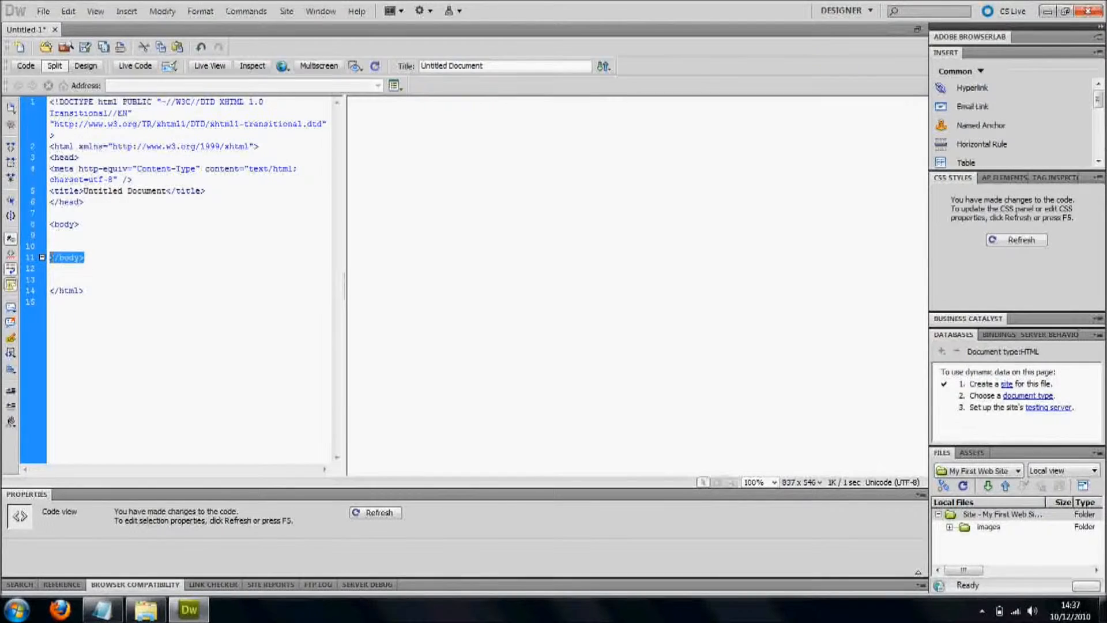
left_click(77, 243)
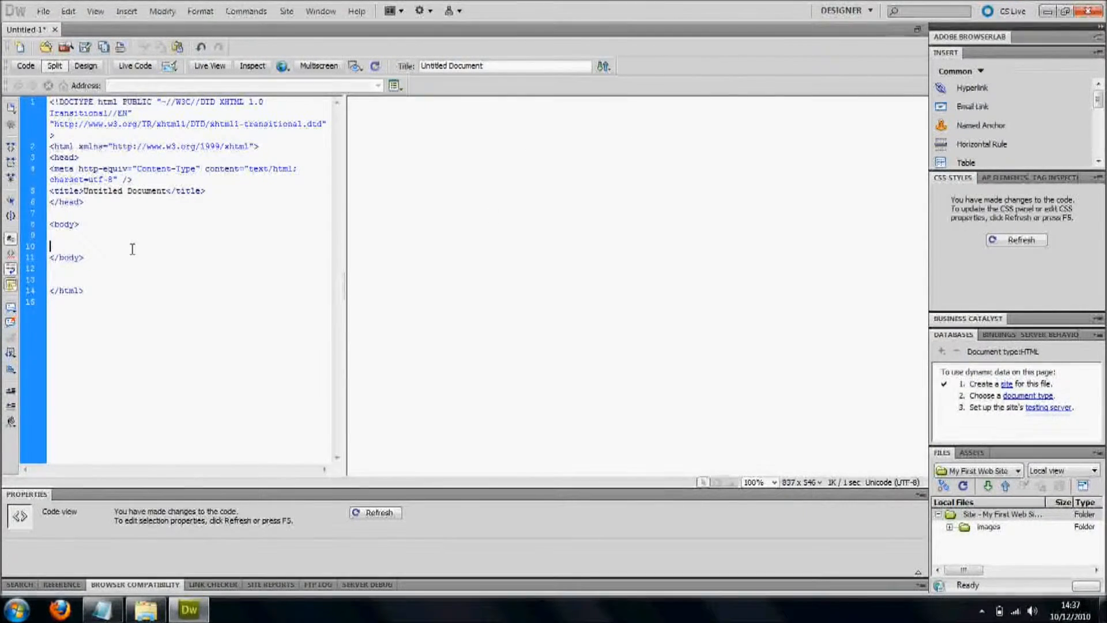
- Look at the page in Design view and in Code view, and return to Split view
left_click(86, 66)
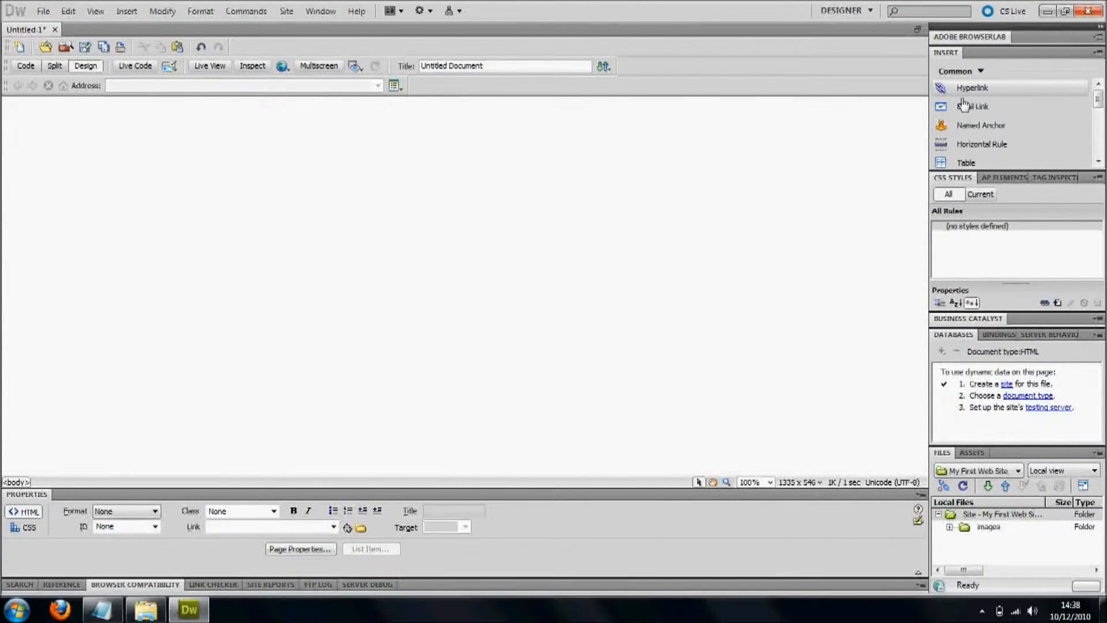
left_click(527, 133)
left_click(26, 67)
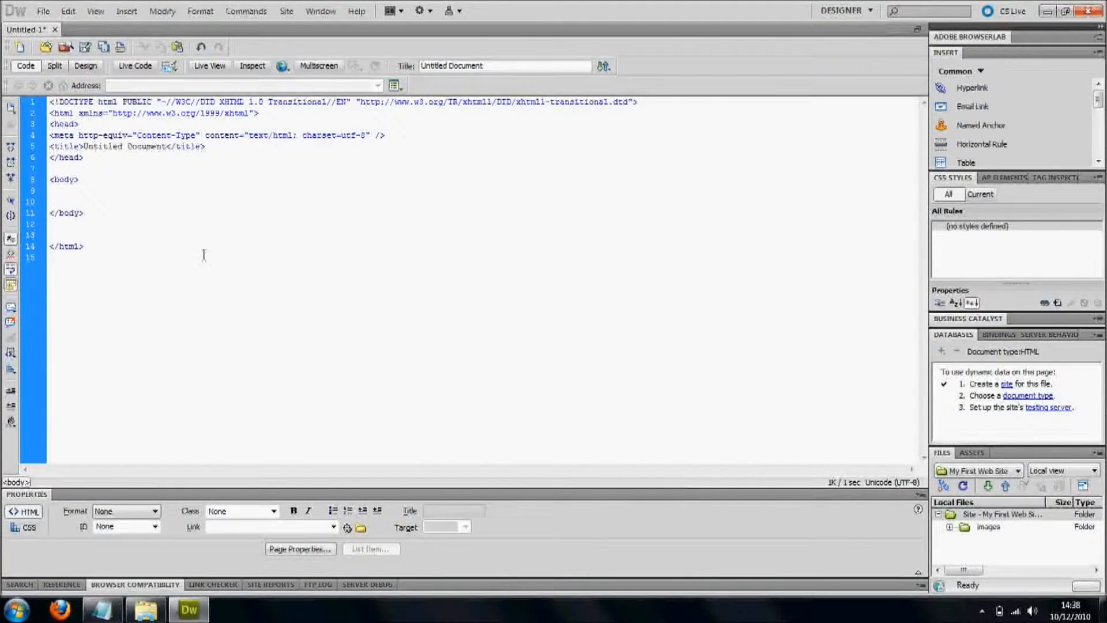
left_click(57, 67)
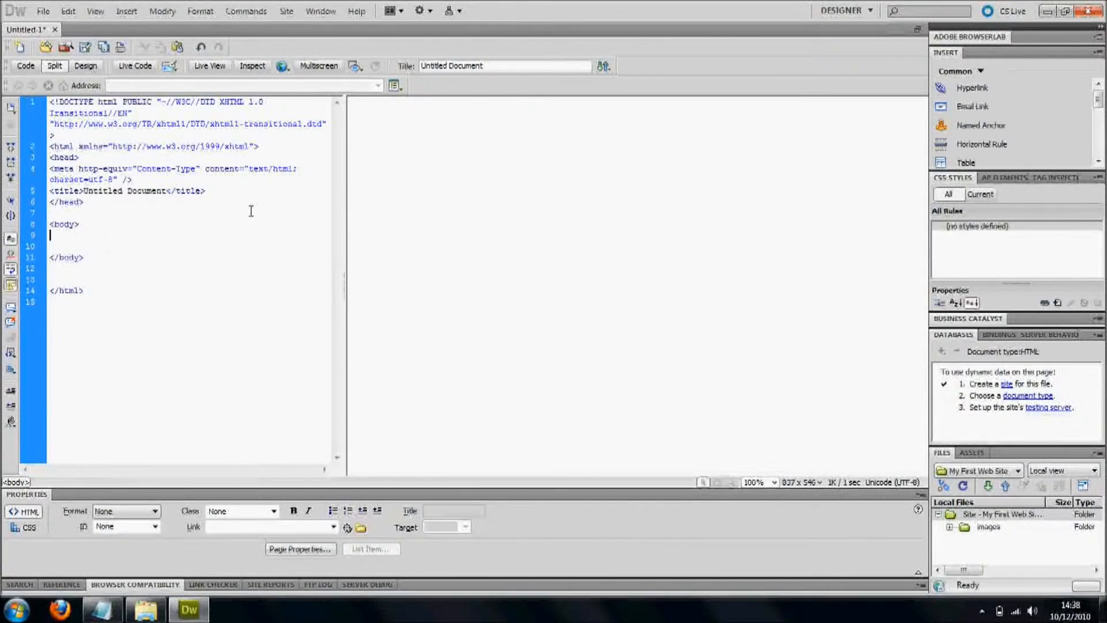
- Enter the text "hello to all" on the page in the design pane
left_click(418, 182)
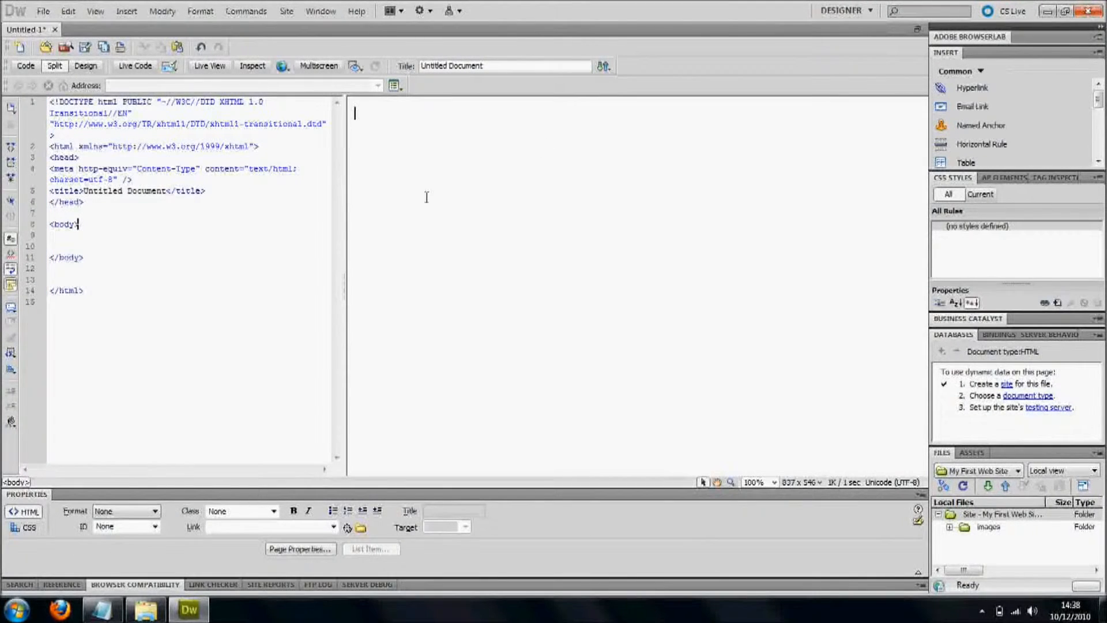
left_click(374, 112)
type("hello to ")
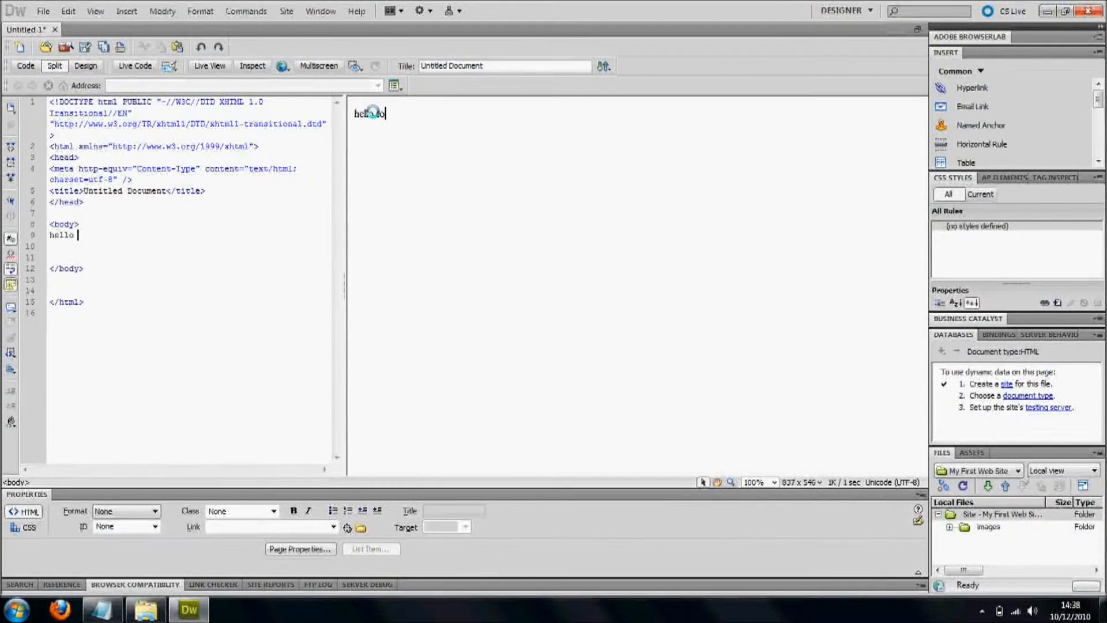
type("all")
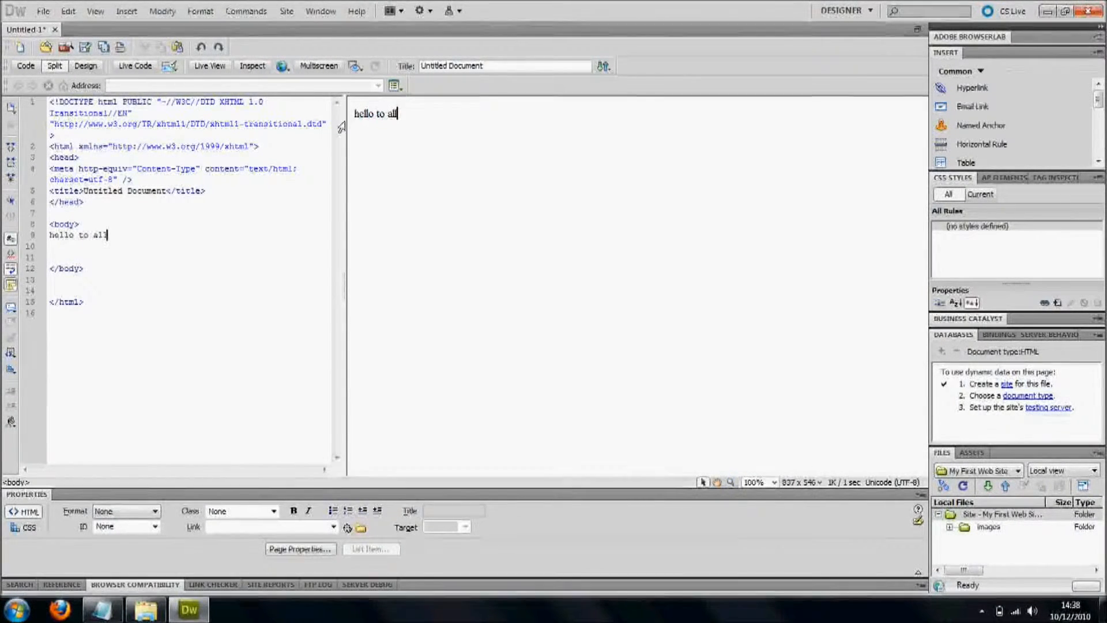
- Select the "hello to all" text in the code and on the page, and delete it
left_click_drag(109, 234, 54, 237)
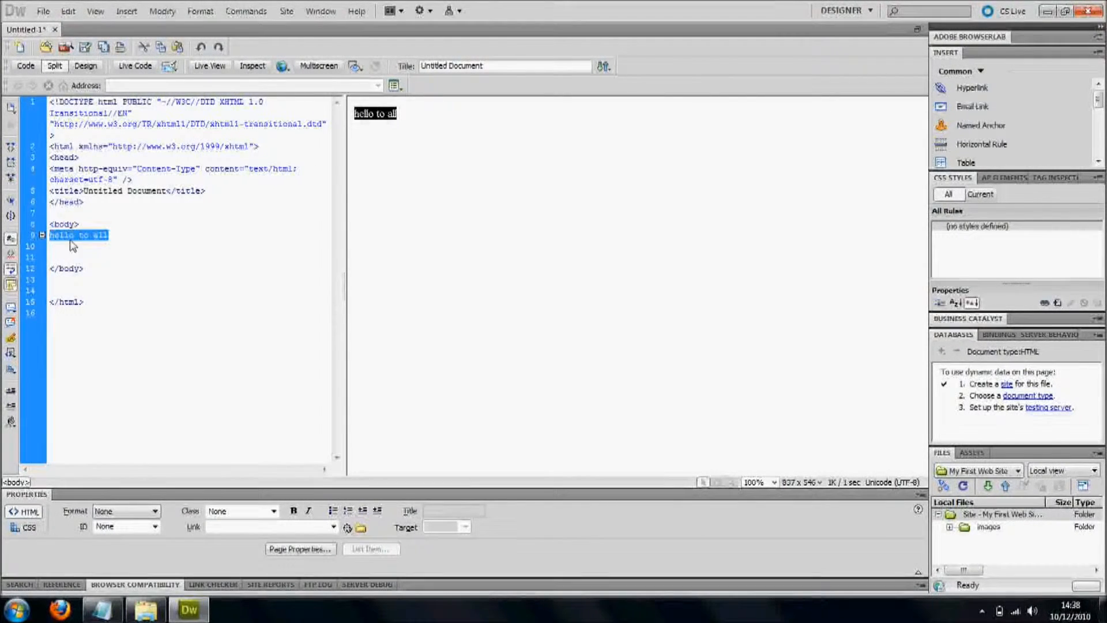
left_click_drag(402, 116, 357, 117)
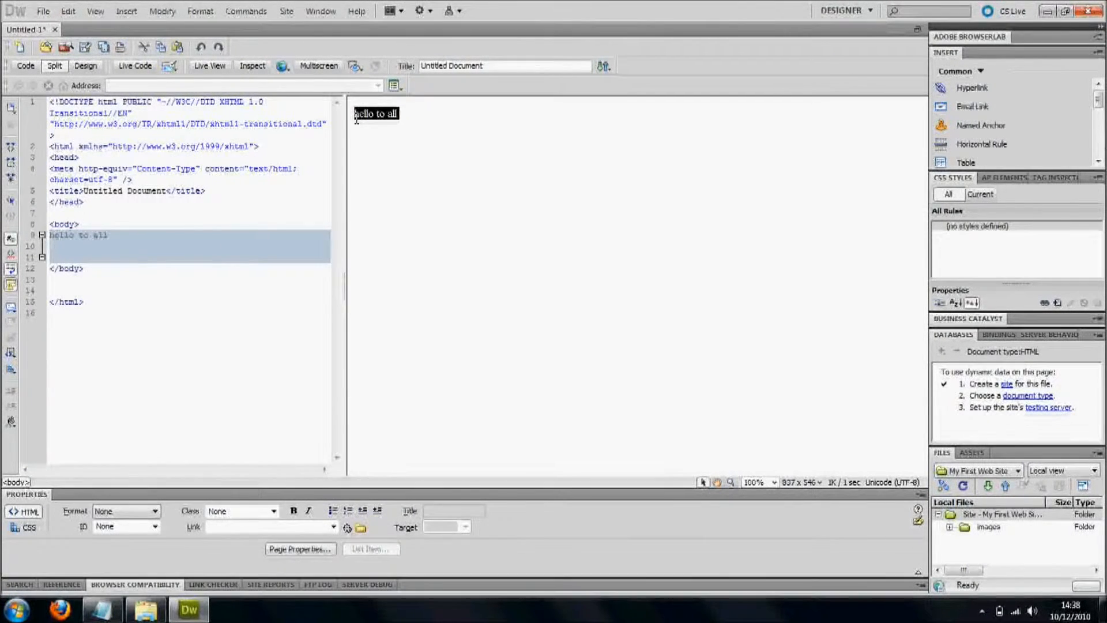
key("Delete")
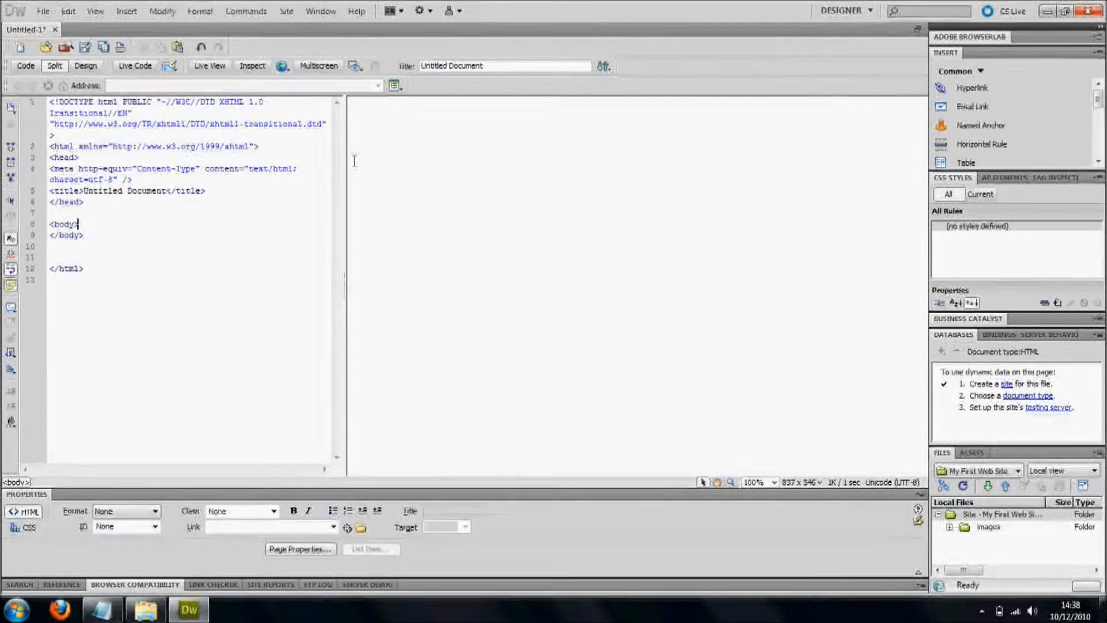
- Save the page as index in the myfirstwebsite folder
left_click(44, 11)
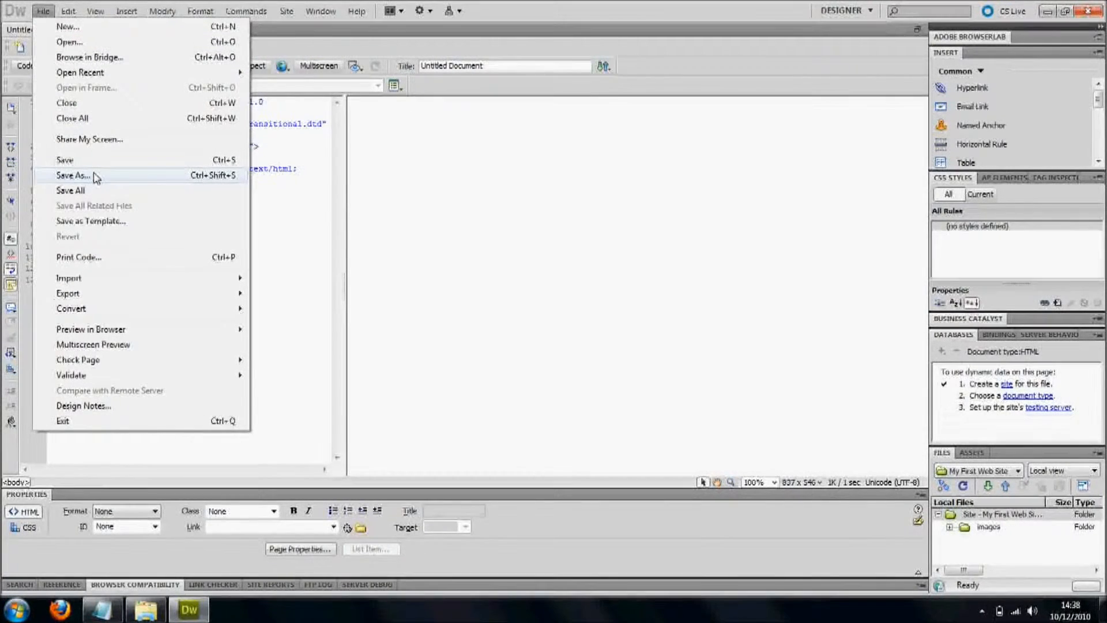
left_click(73, 175)
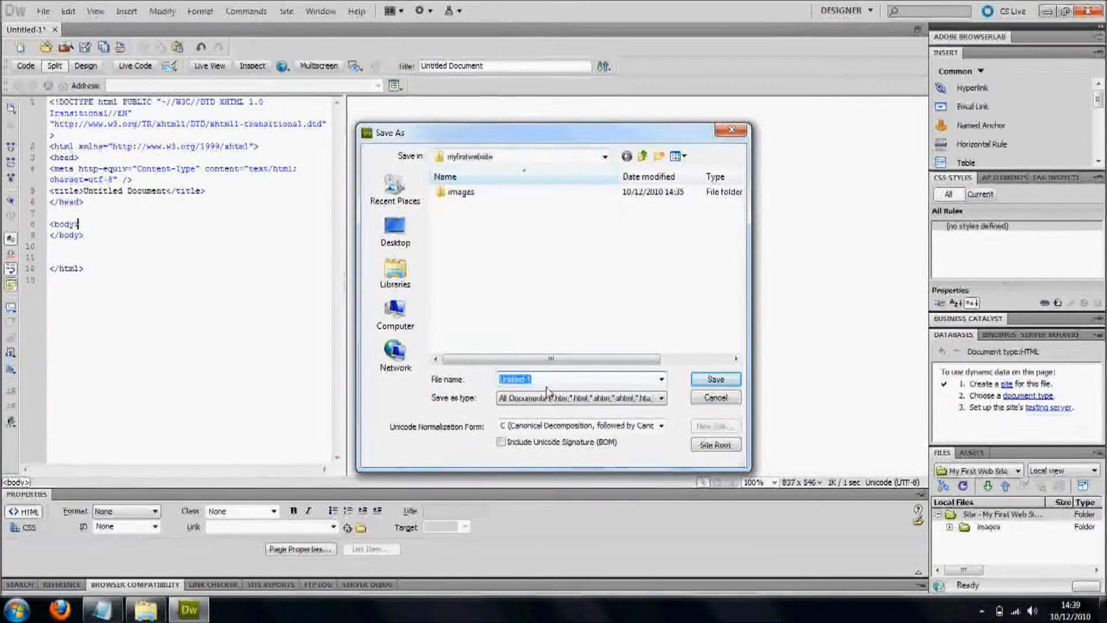
type("index")
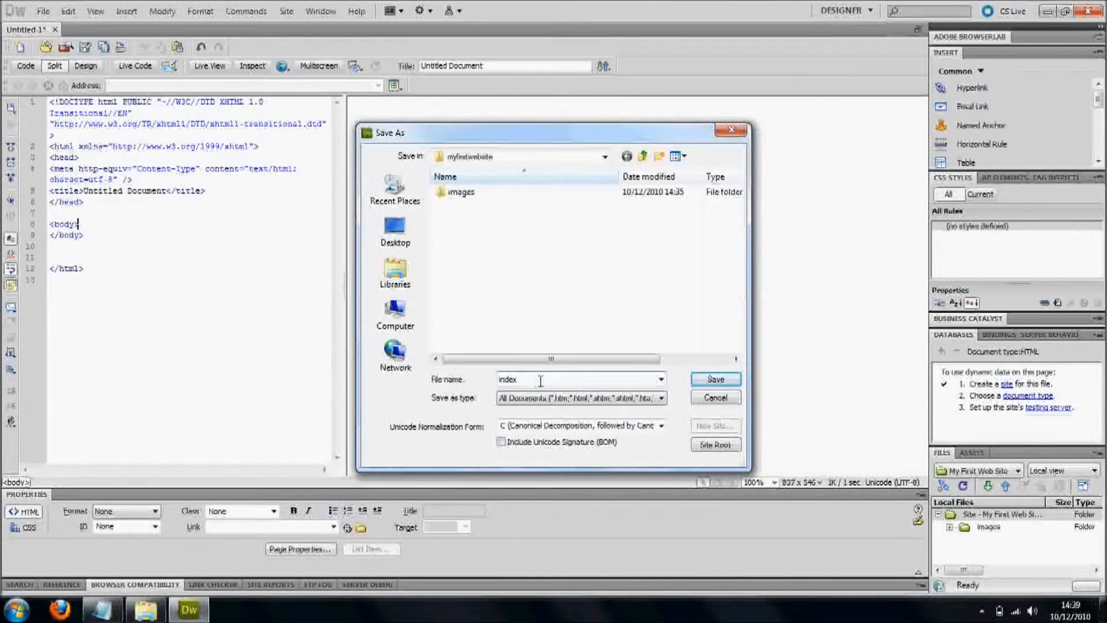
left_click(705, 382)
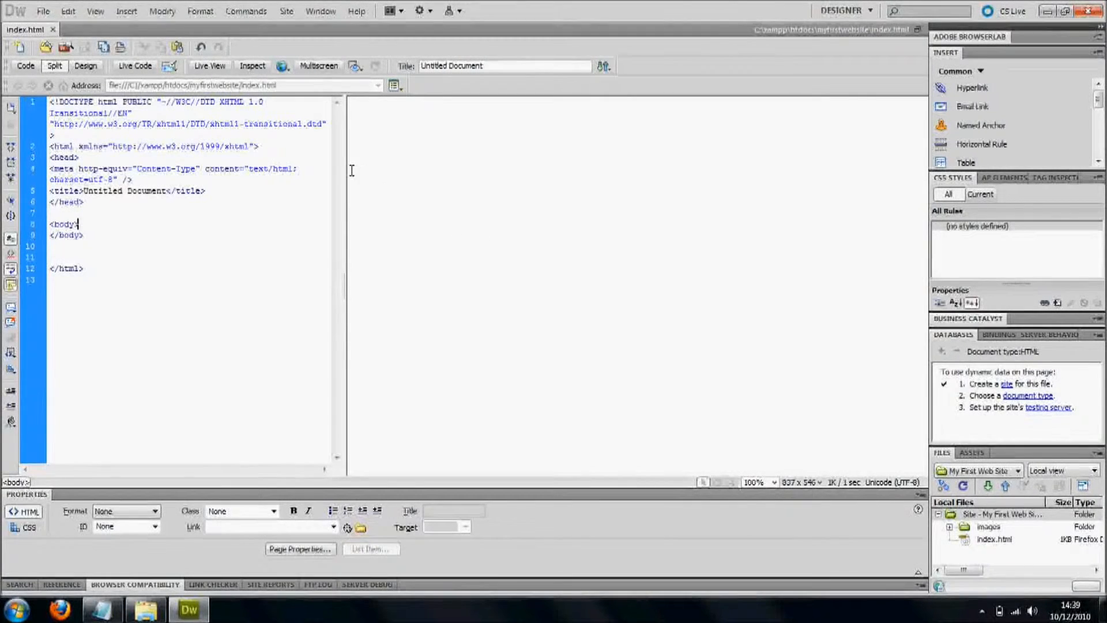
- Insert a blank line between the opening and closing body tags in the code
left_click(79, 224)
mouse_move(80, 223)
left_mouse_down()
mouse_move(49, 225)
mouse_move(68, 236)
mouse_move(49, 235)
left_mouse_up()
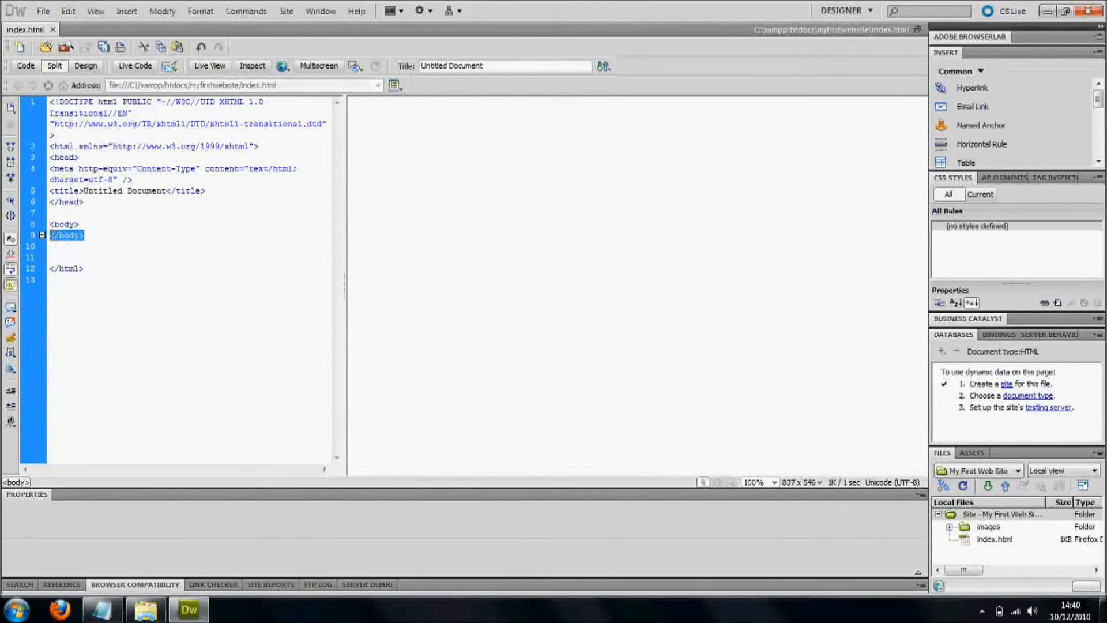
left_click(51, 235)
key("Return")
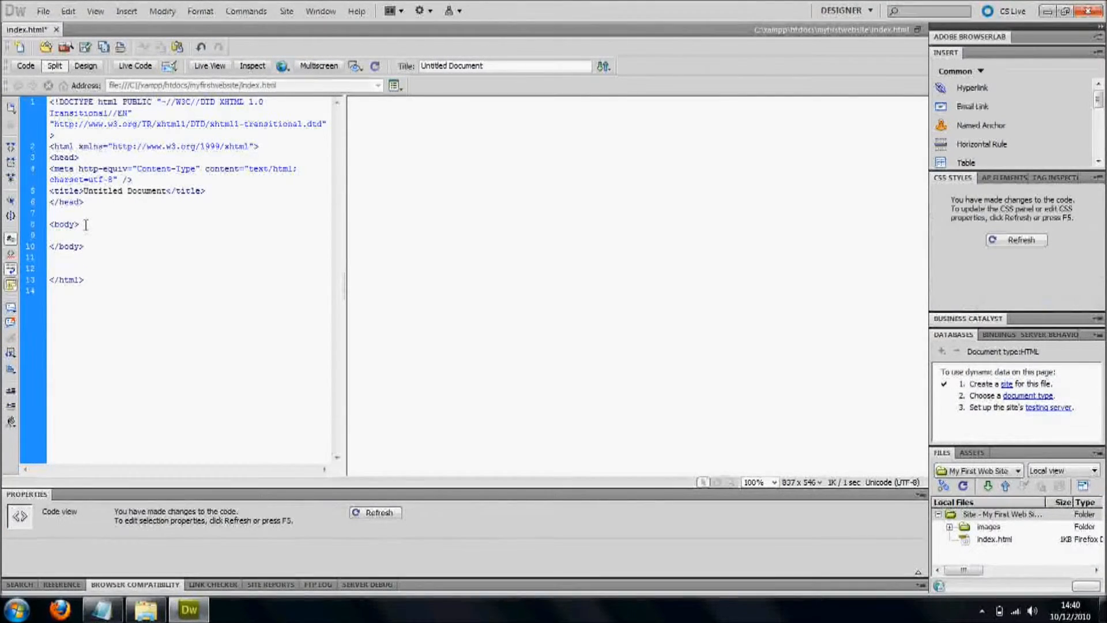
left_click_drag(52, 106, 80, 281)
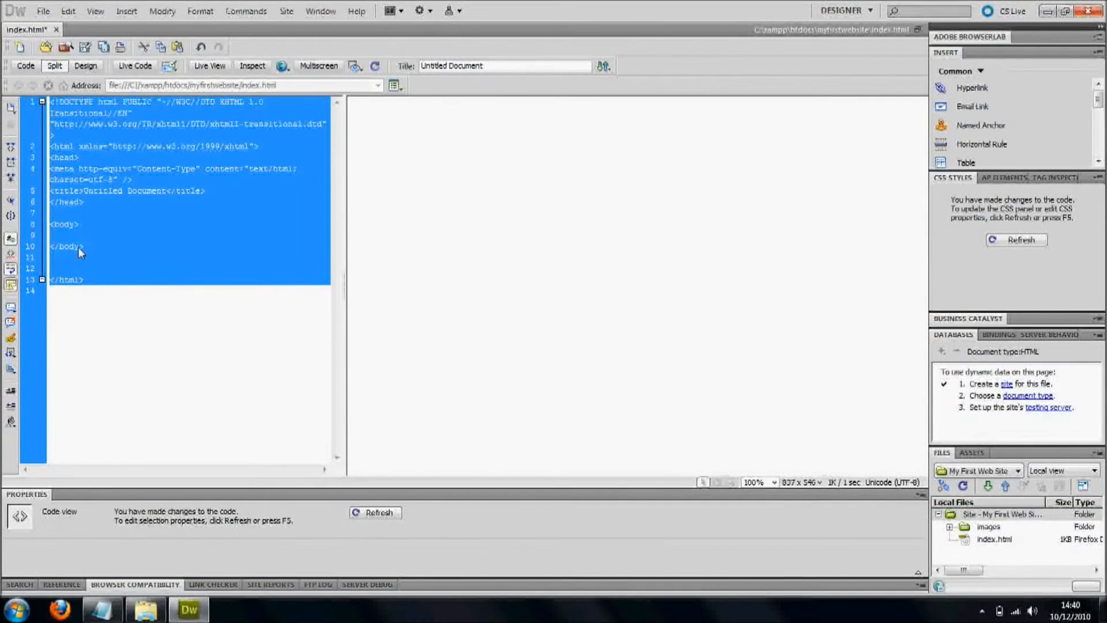
left_click(80, 231)
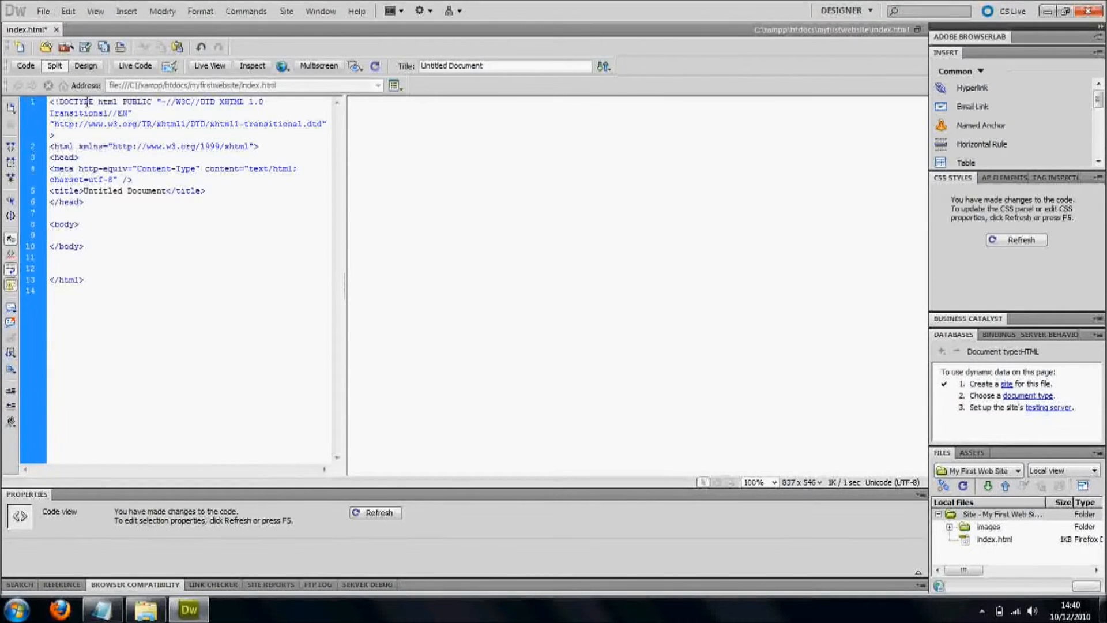
left_click(982, 611)
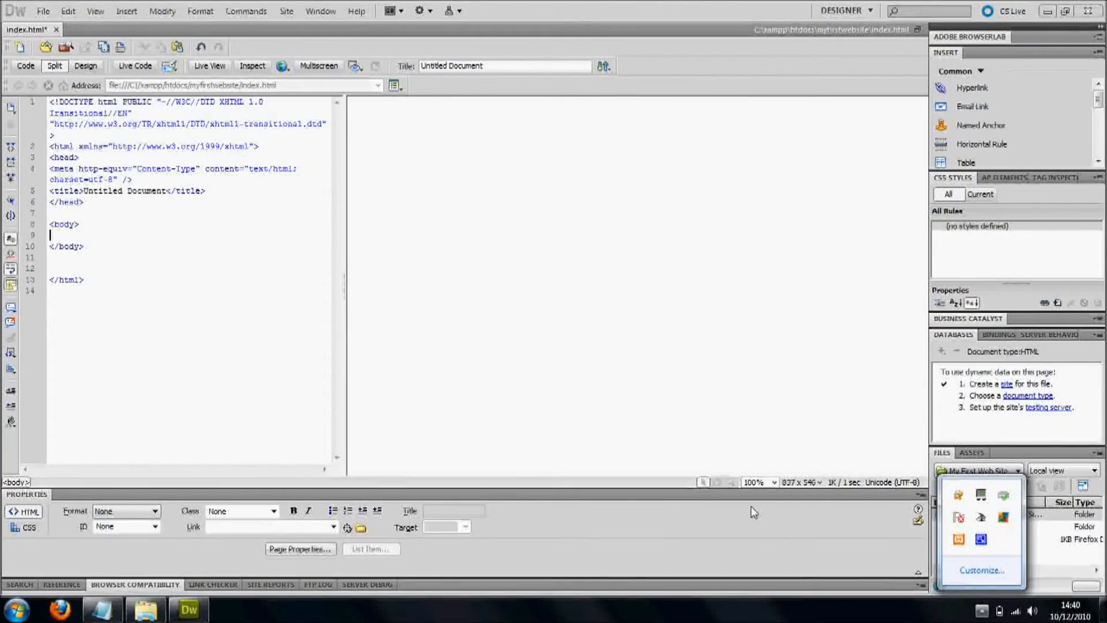
left_click(981, 540)
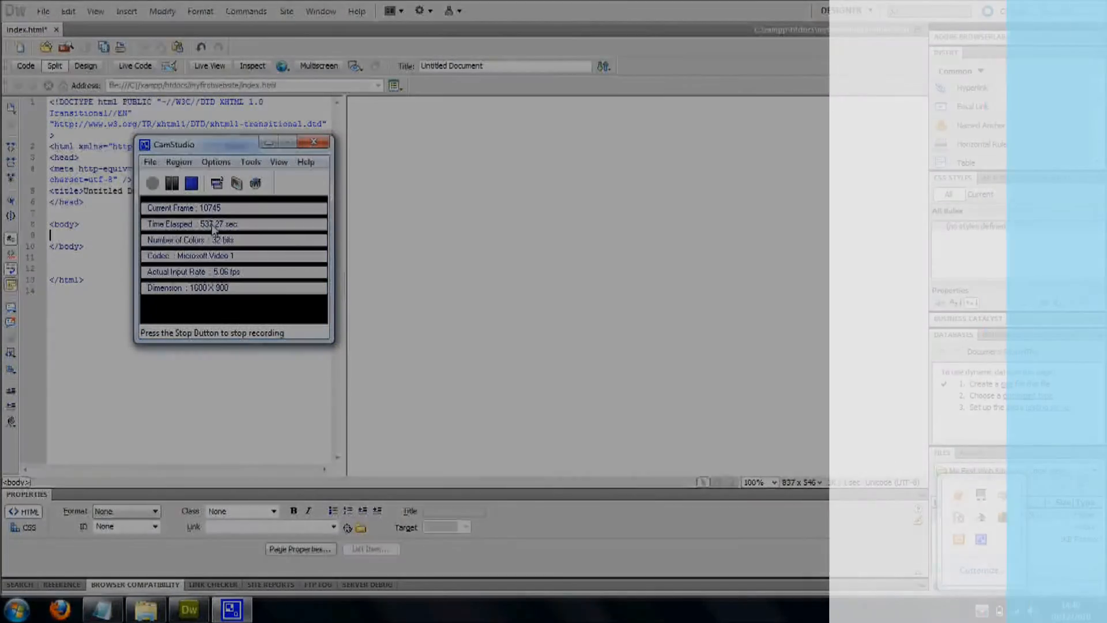